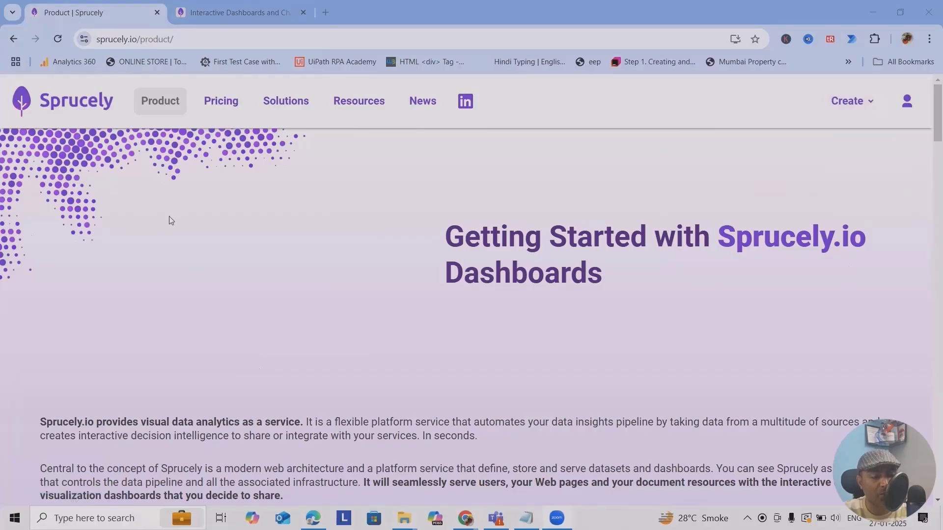
mouse_move(854, 104)
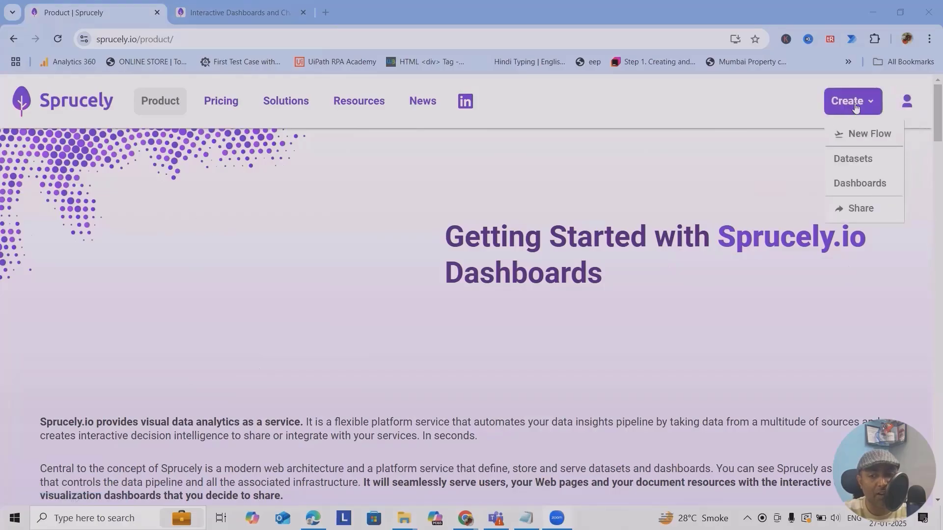
left_click(860, 134)
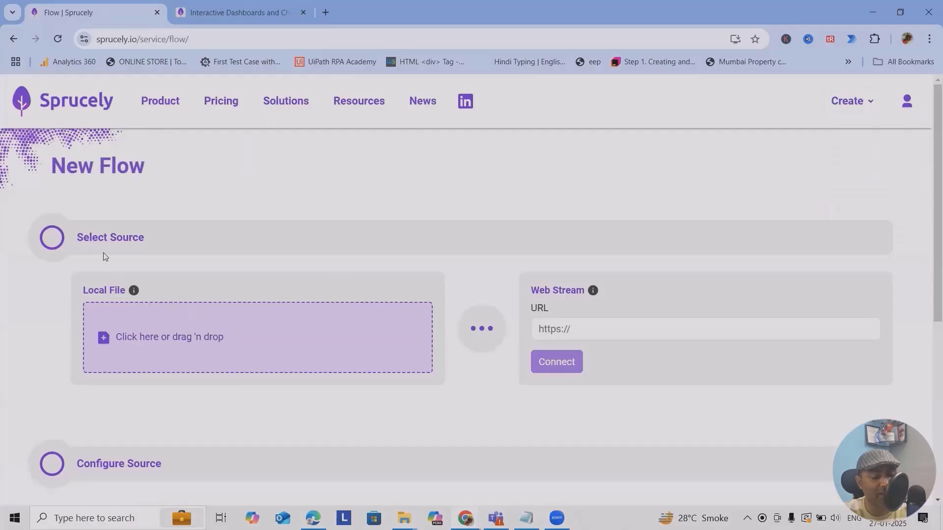
left_click(594, 323)
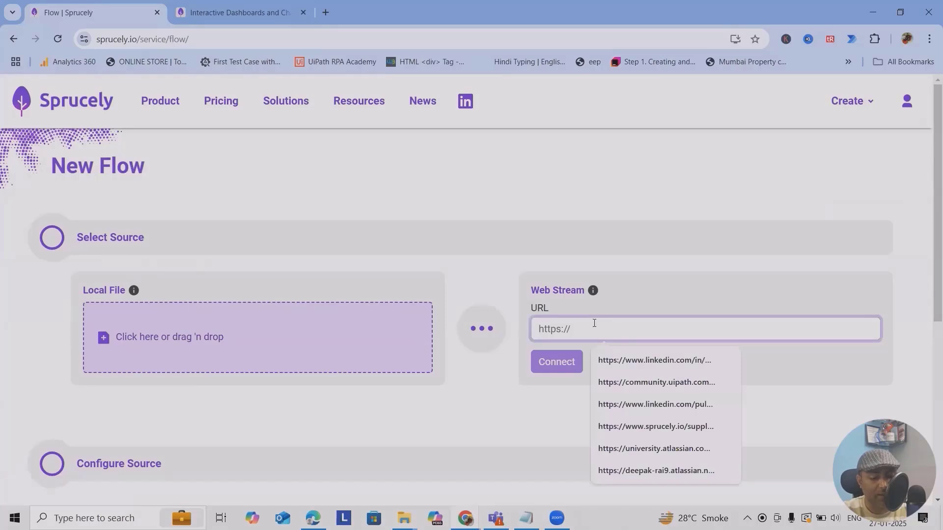
type("ht")
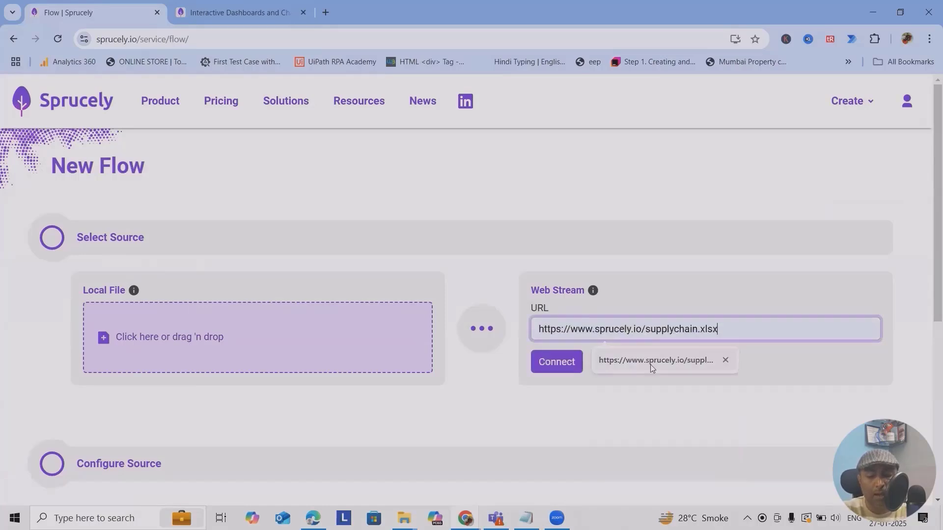
left_click(650, 364)
left_click(562, 367)
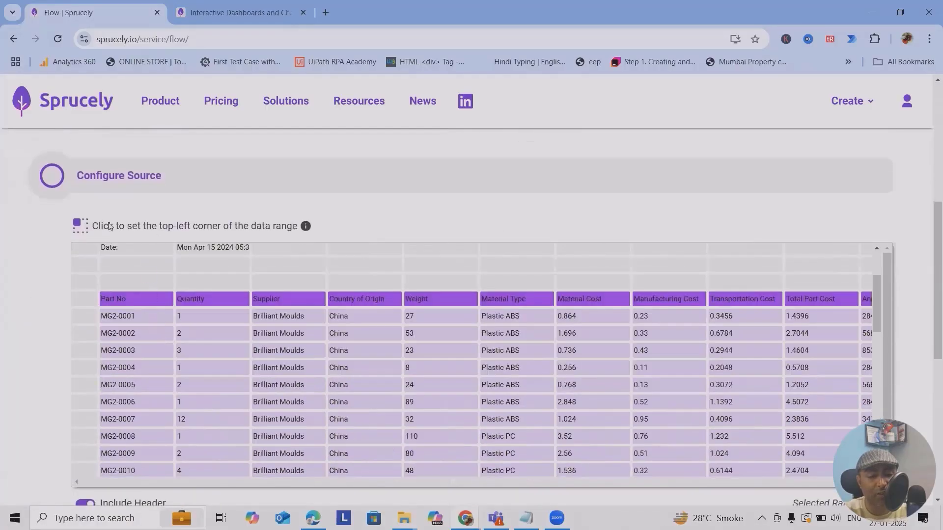
Set the data range from the Part No header to the last data cell, covering Part No through Annual Cost.
left_click(84, 268)
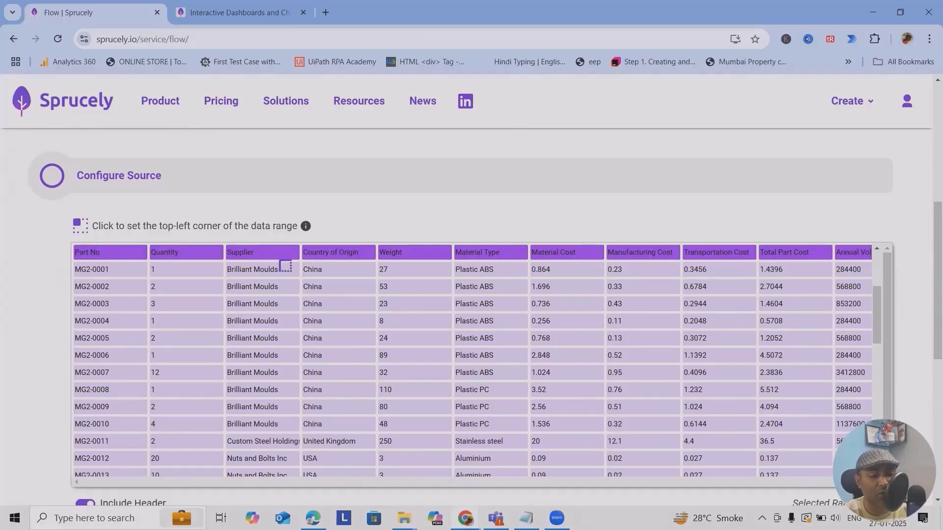
left_click(97, 246)
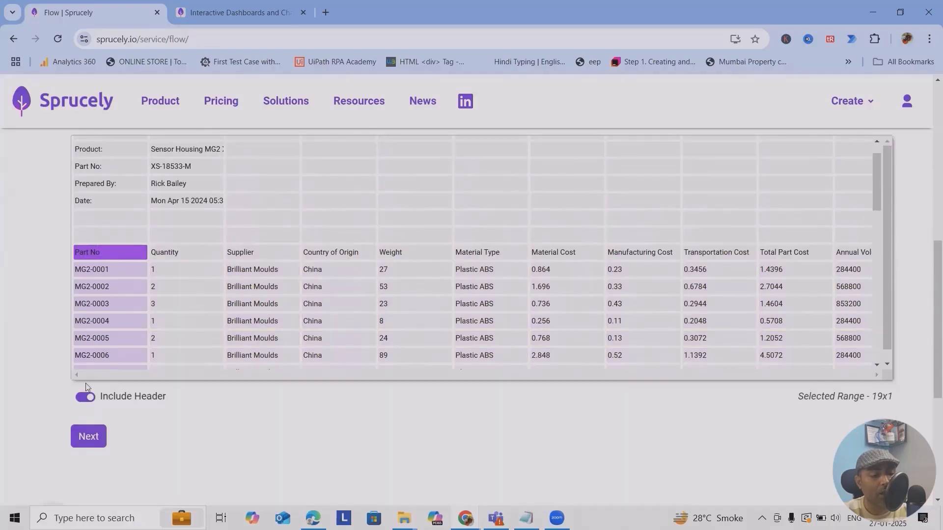
scroll(123, 393, "down", 5)
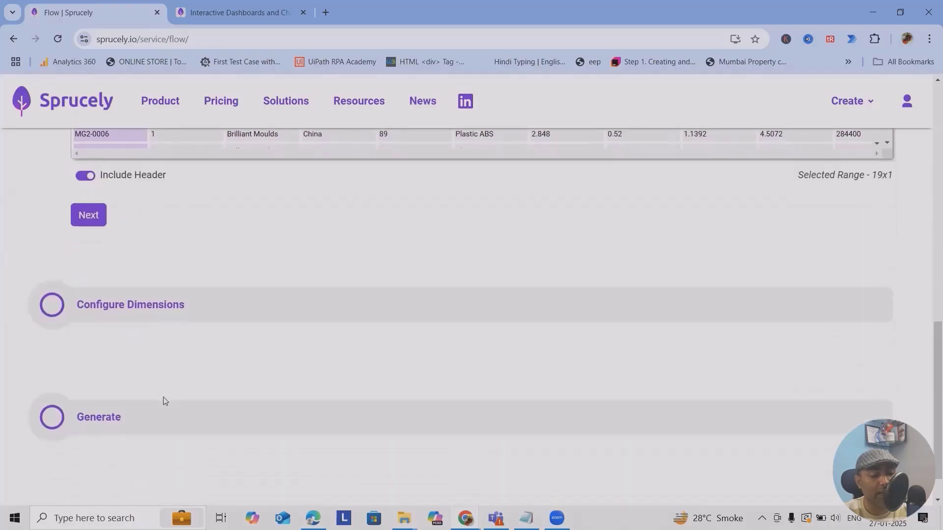
left_click(89, 192)
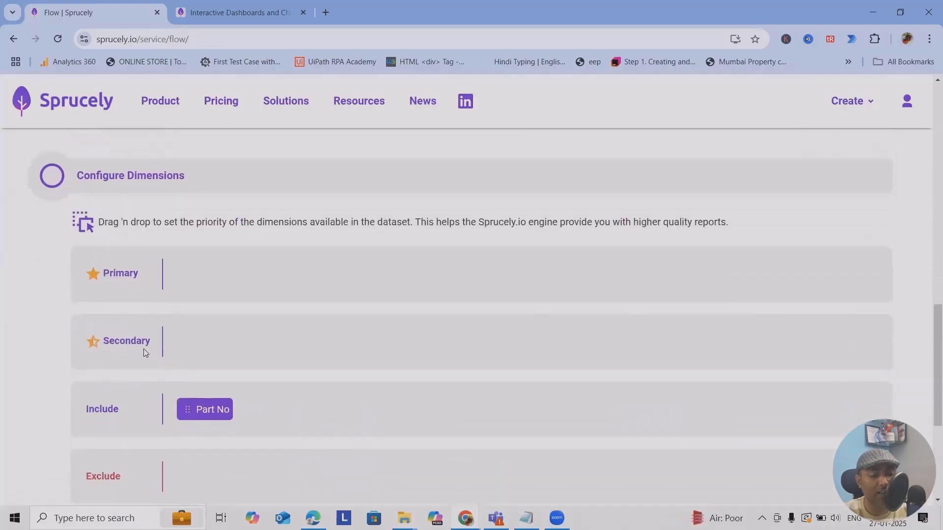
scroll(198, 386, "down", 3)
scroll(233, 303, "up", 1)
scroll(328, 298, "up", 1)
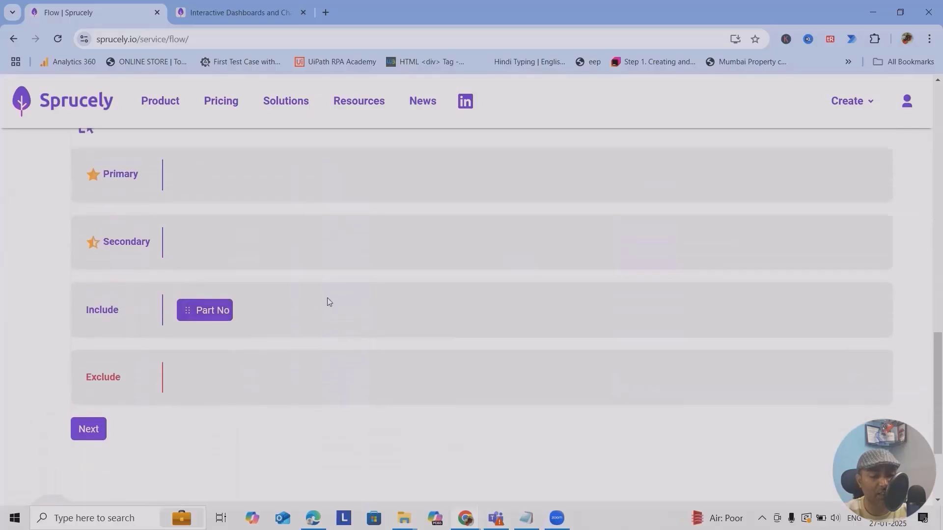
scroll(328, 301, "up", 14)
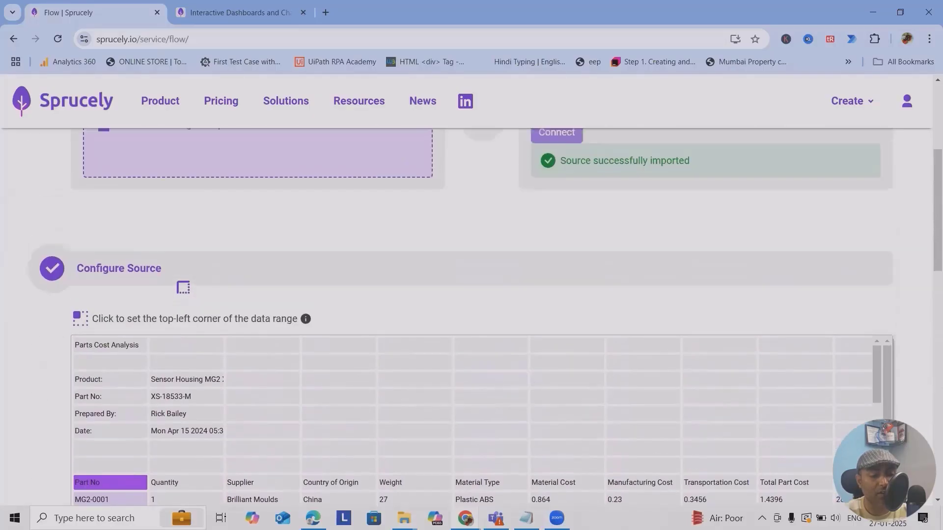
scroll(183, 287, "down", 3)
left_click(154, 297)
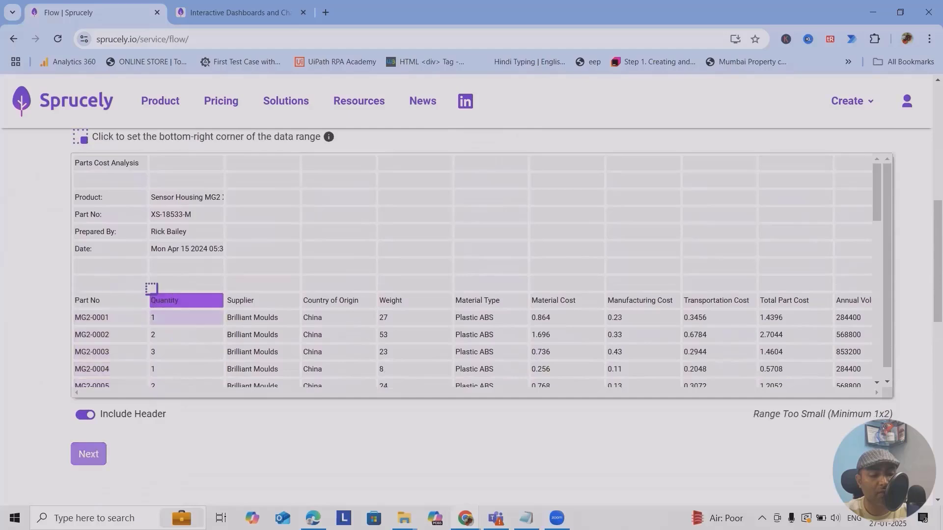
left_click(104, 301)
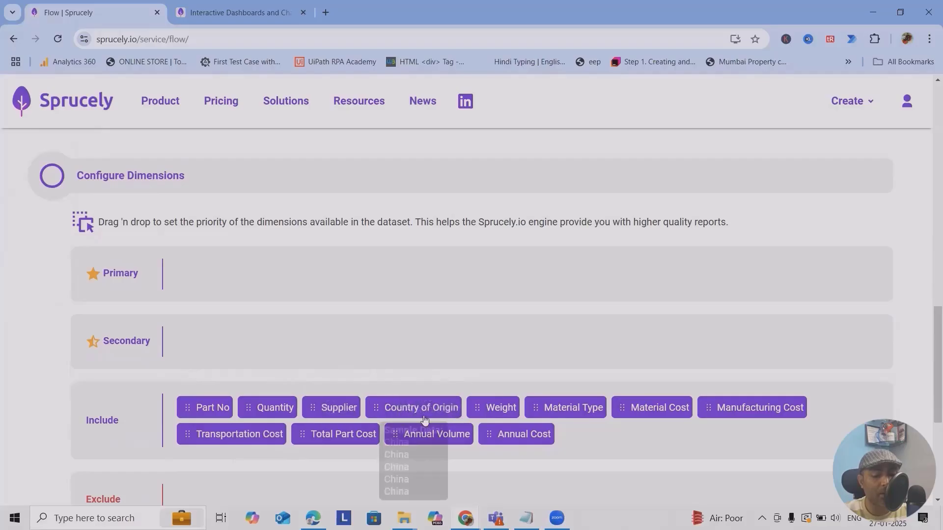
Make Country of Origin the primary dimension.
left_click_drag(407, 409, 207, 252)
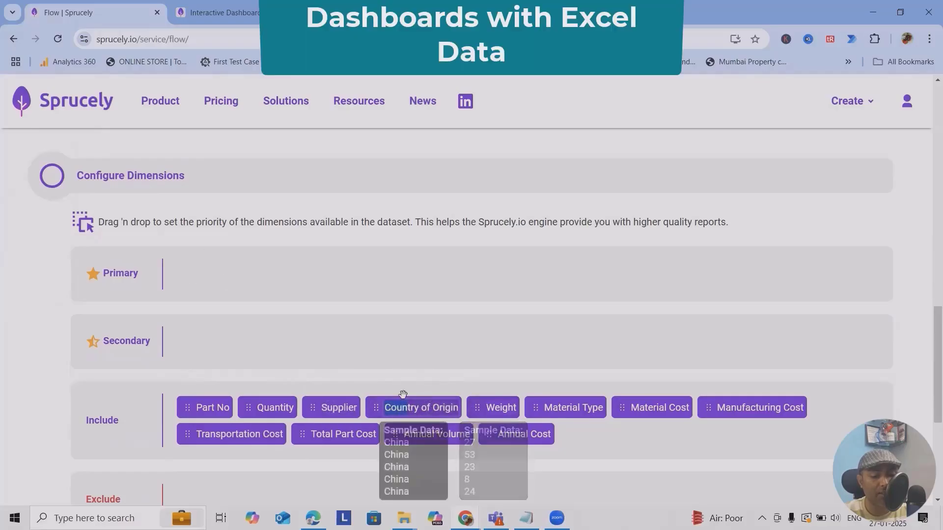
left_click_drag(388, 407, 214, 264)
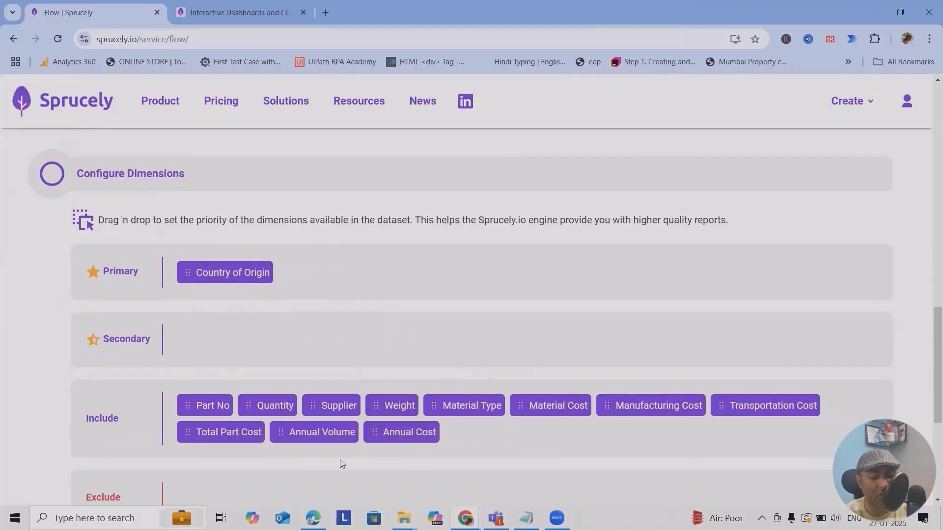
scroll(240, 364, "down", 5)
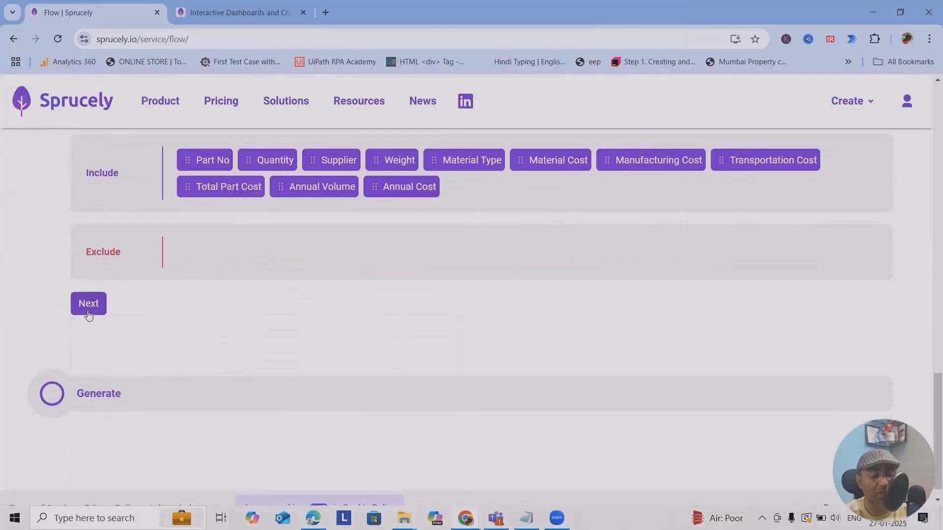
Title the dashboard 'Sample' and save the flow to generate it.
left_click(88, 315)
left_click(124, 412)
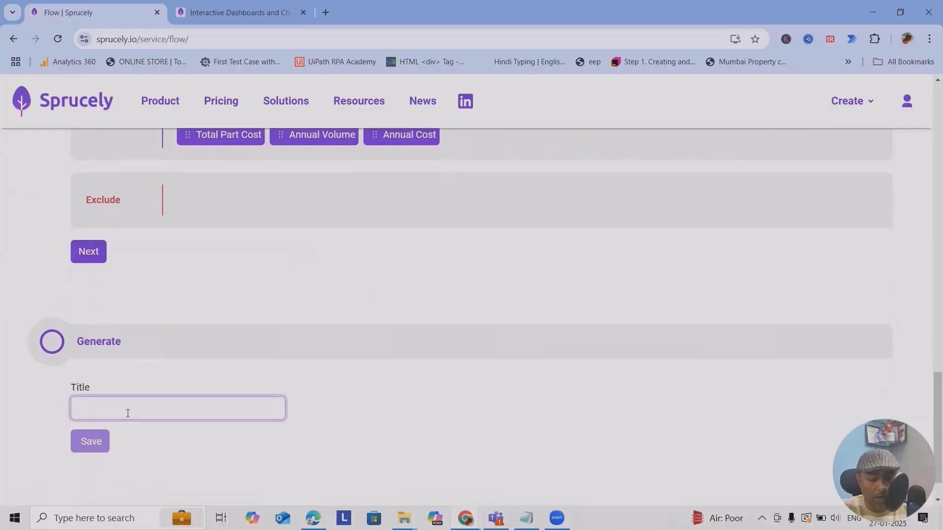
type("Sample")
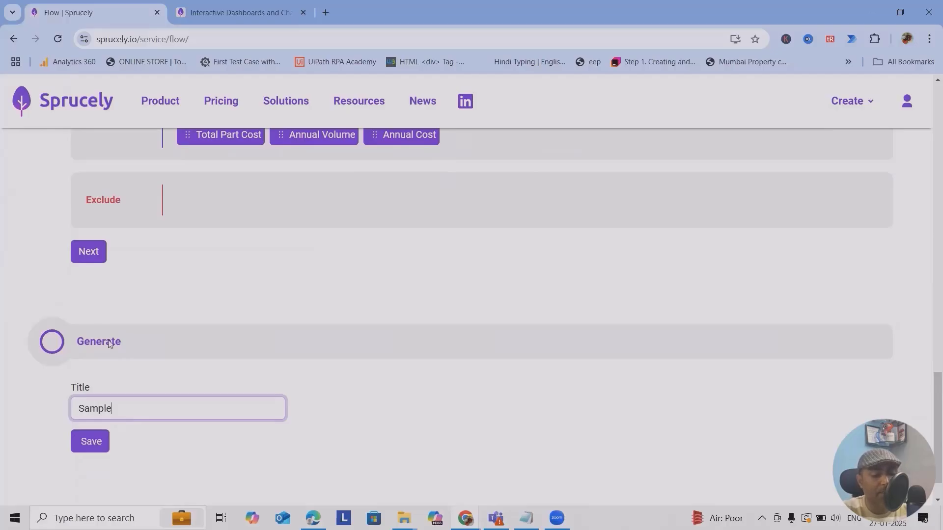
left_click(90, 441)
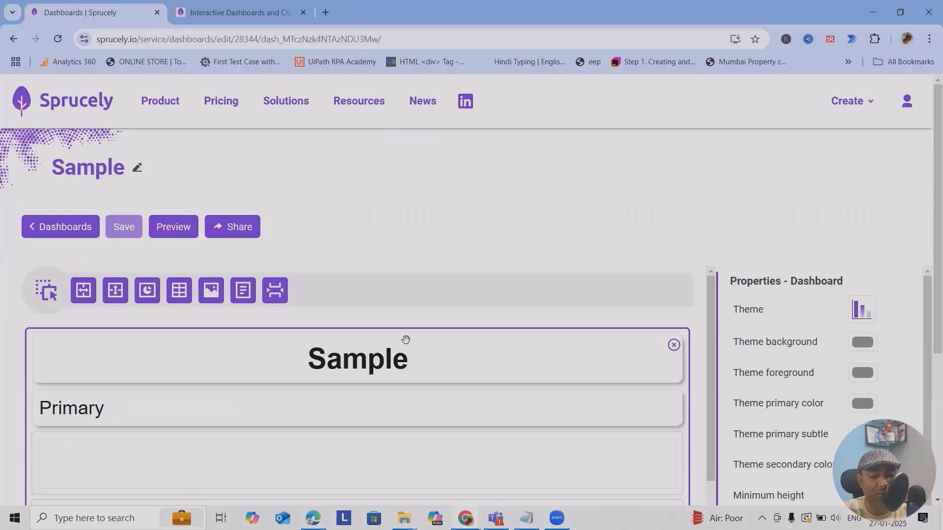
scroll(401, 341, "down", 3)
scroll(284, 408, "up", 3)
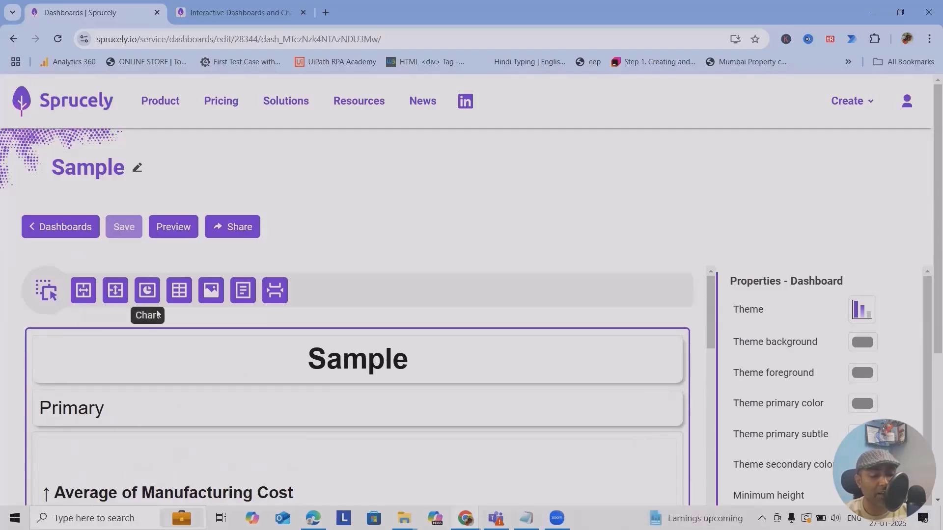
scroll(481, 358, "down", 5)
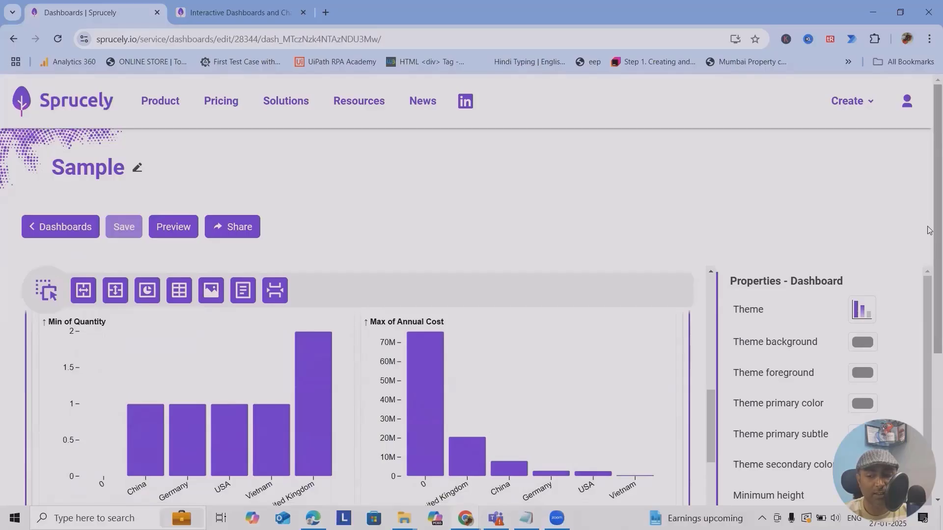
left_click_drag(935, 230, 930, 400)
scroll(530, 276, "up", 4)
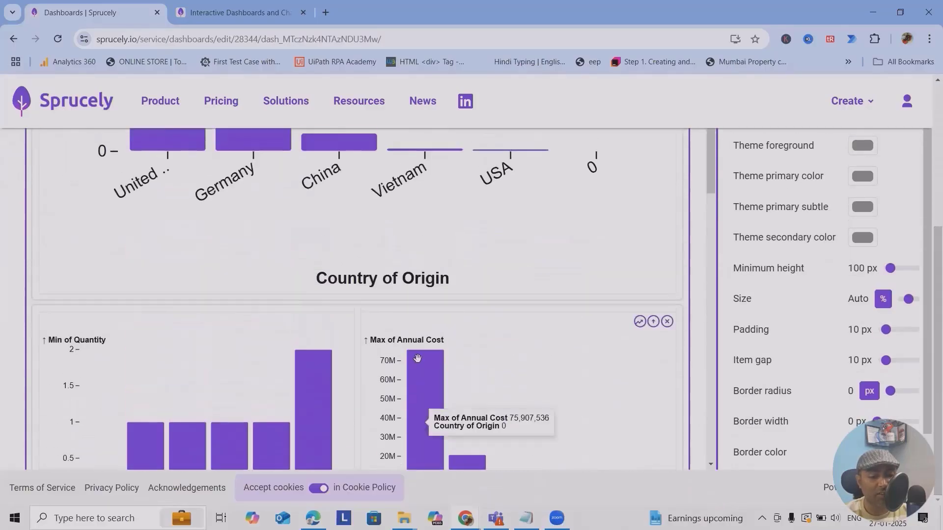
scroll(417, 358, "up", 5)
scroll(379, 354, "up", 5)
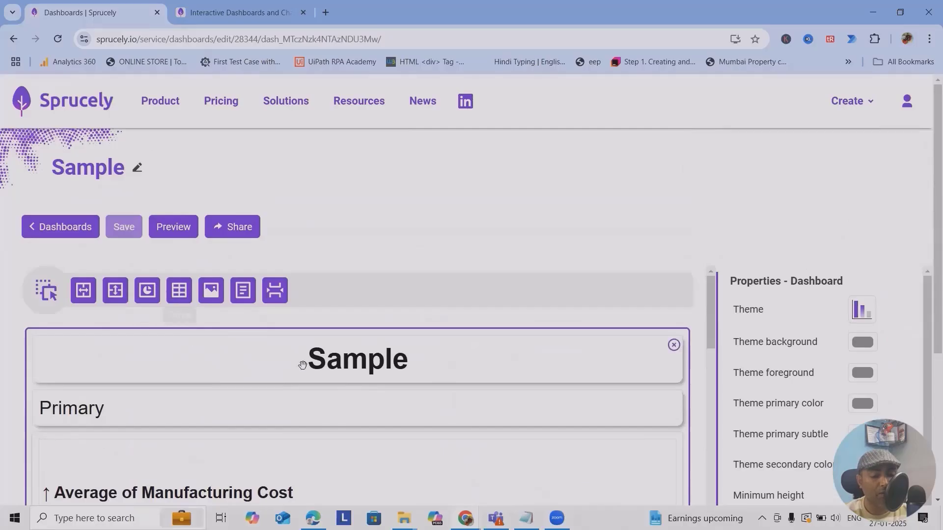
scroll(822, 389, "down", 1)
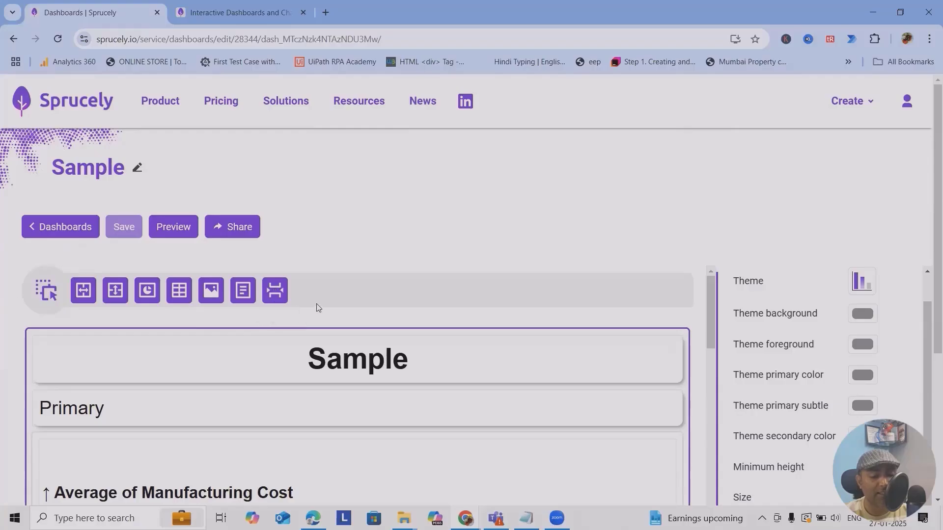
scroll(459, 349, "down", 3)
scroll(459, 348, "down", 6)
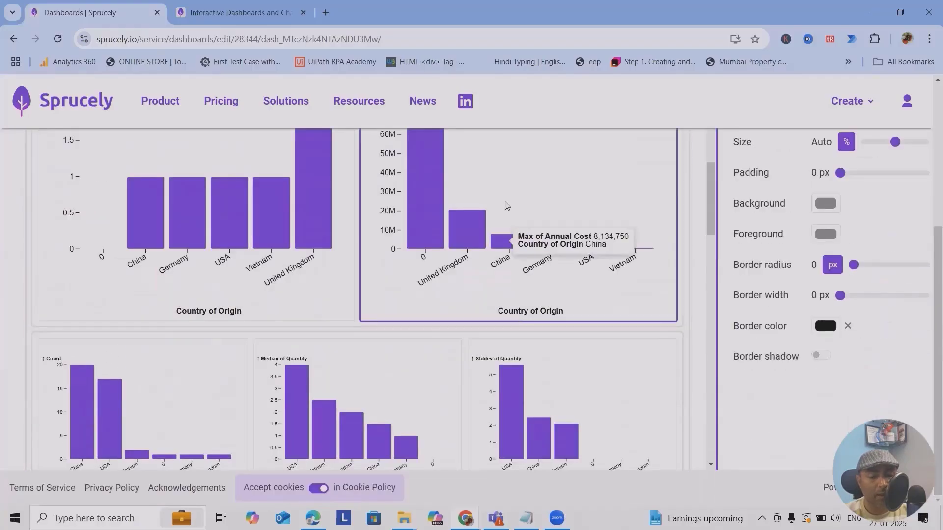
scroll(520, 275, "up", 9)
scroll(483, 349, "down", 6)
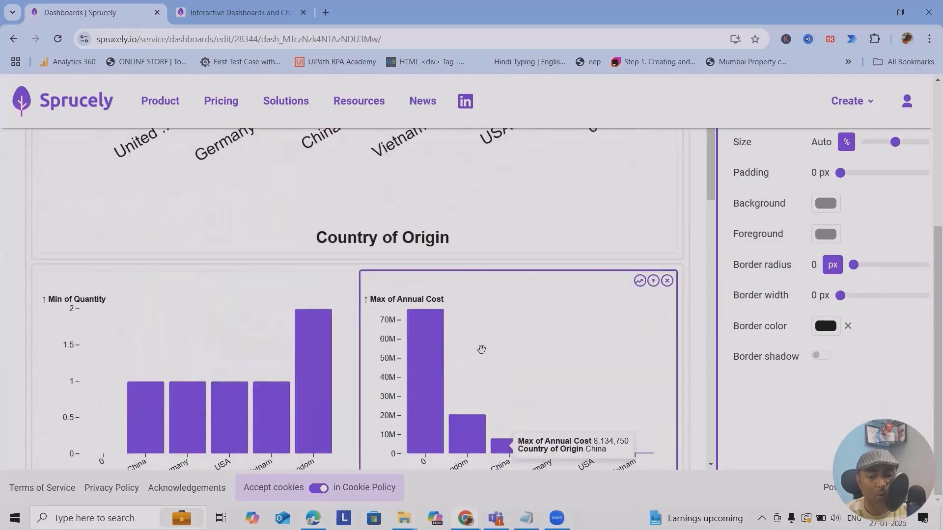
scroll(655, 270, "down", 1)
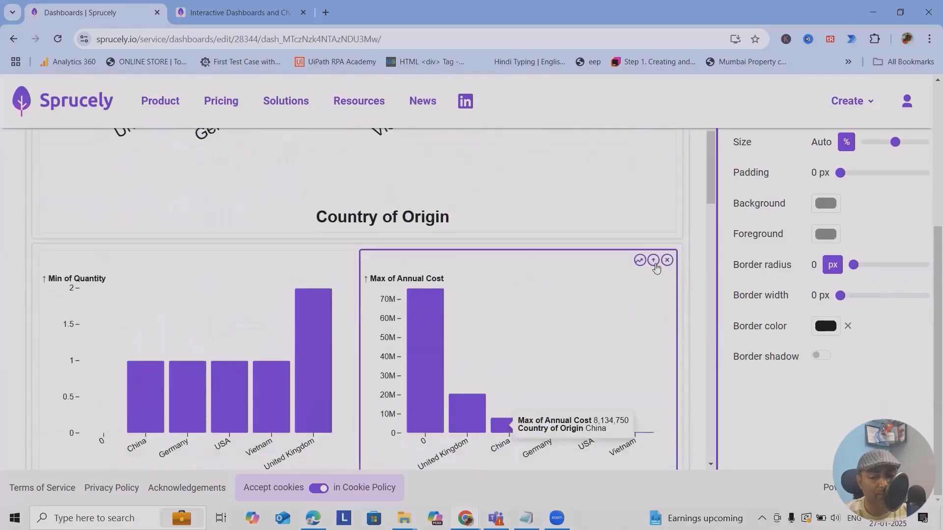
Change the Annual Cost bar chart's aggregation from Max to Median.
left_click(653, 261)
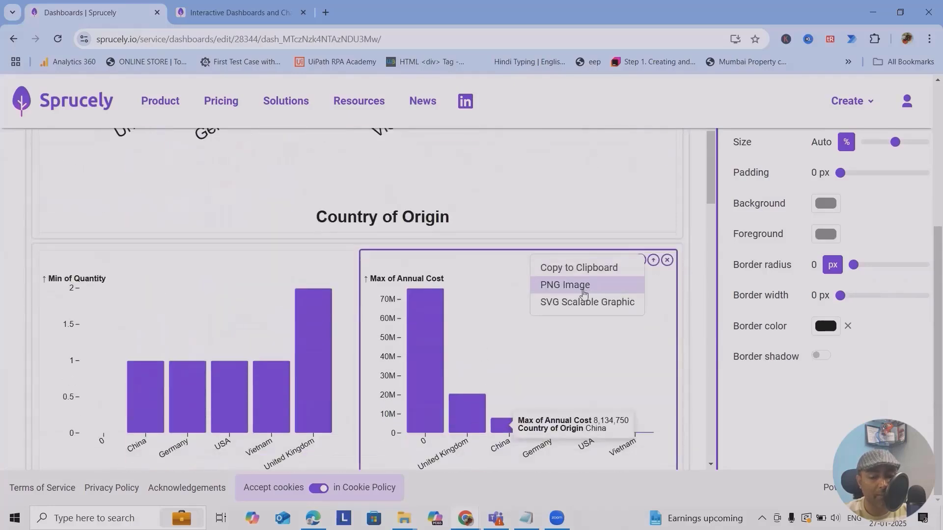
left_click(653, 272)
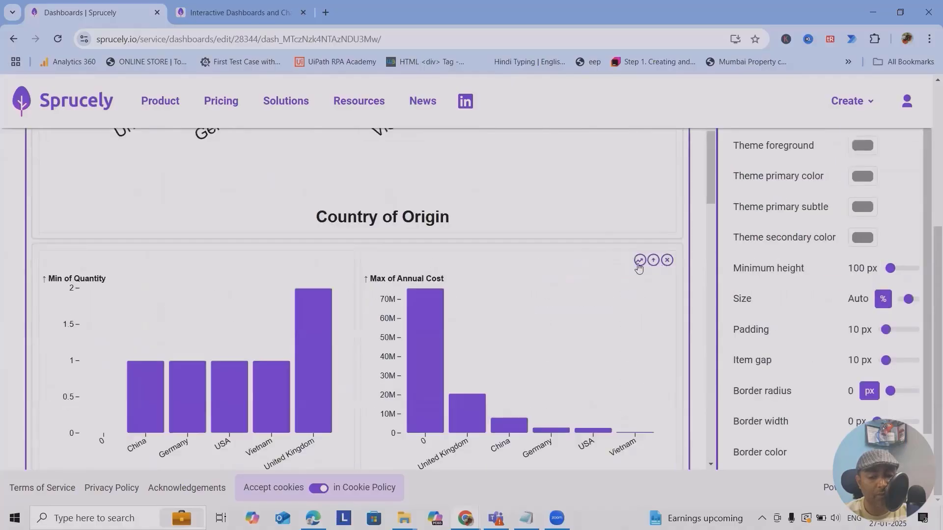
left_click(639, 265)
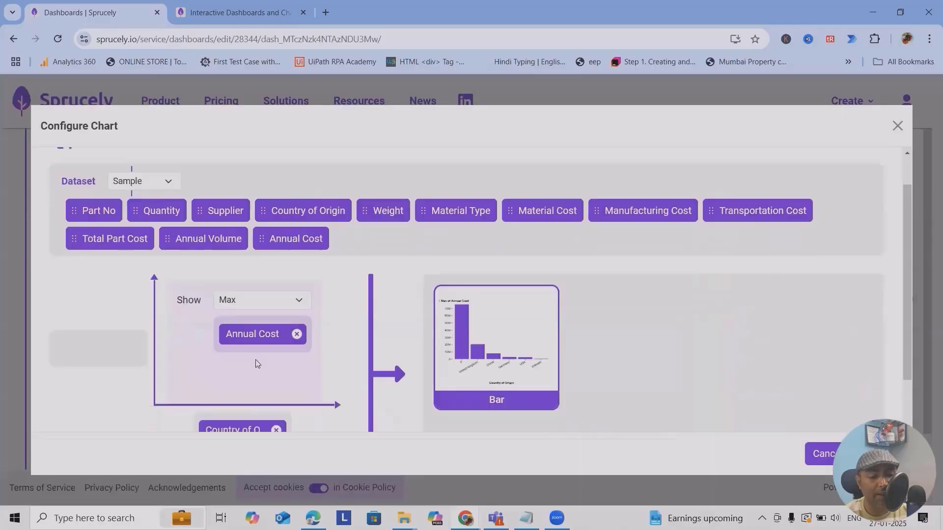
scroll(254, 362, "down", 1)
left_click(297, 242)
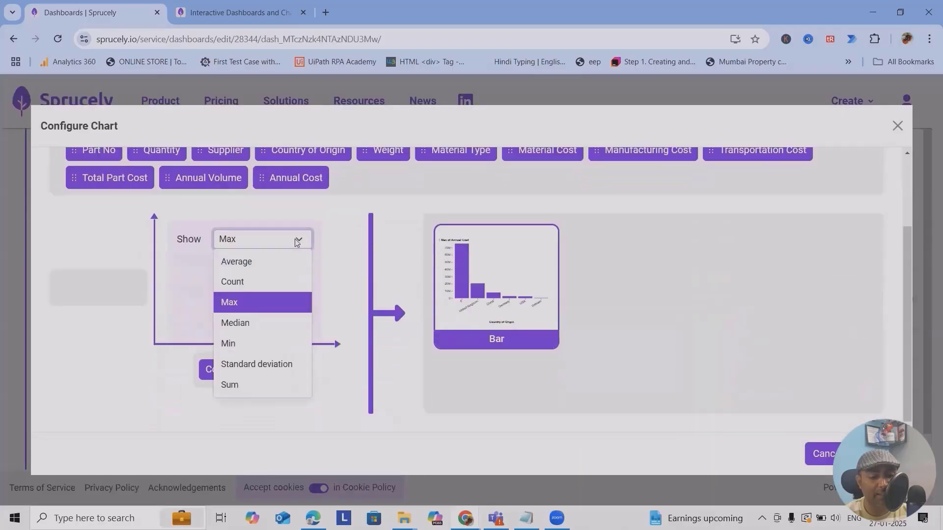
left_click(255, 288)
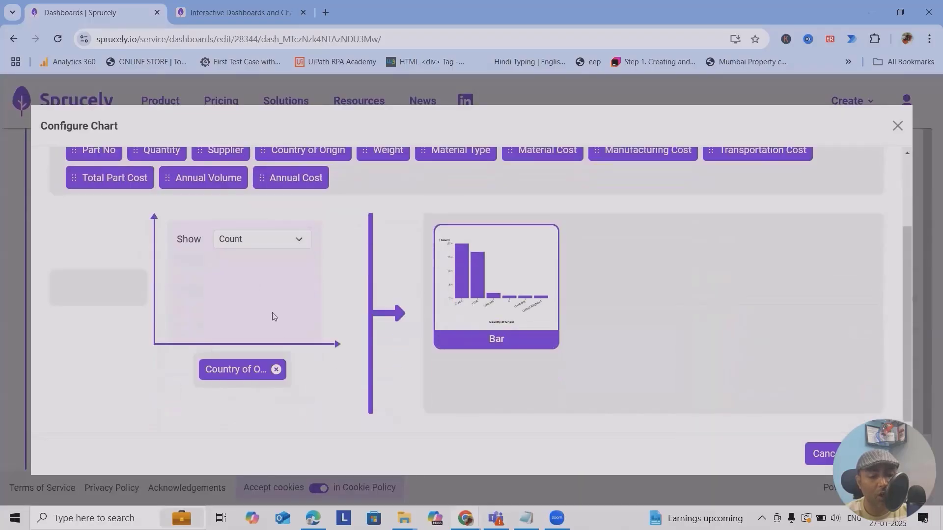
left_click(291, 240)
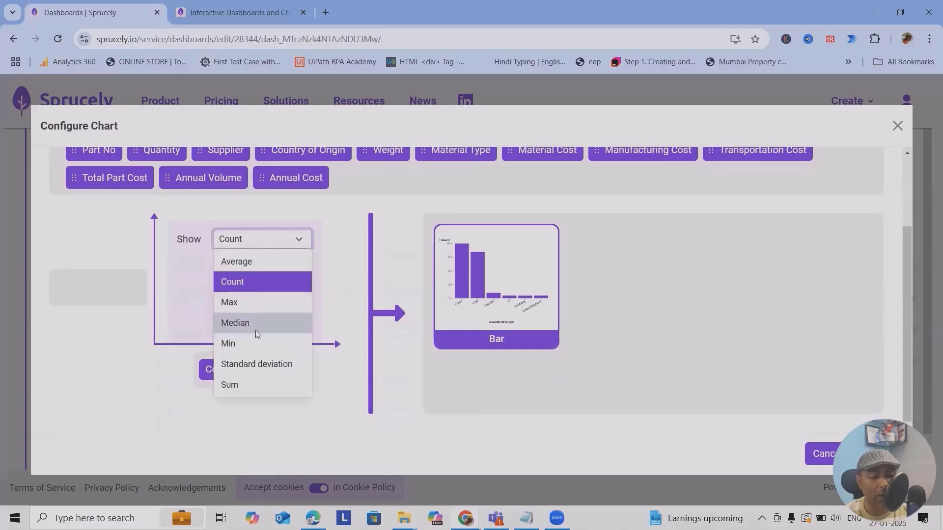
left_click(254, 328)
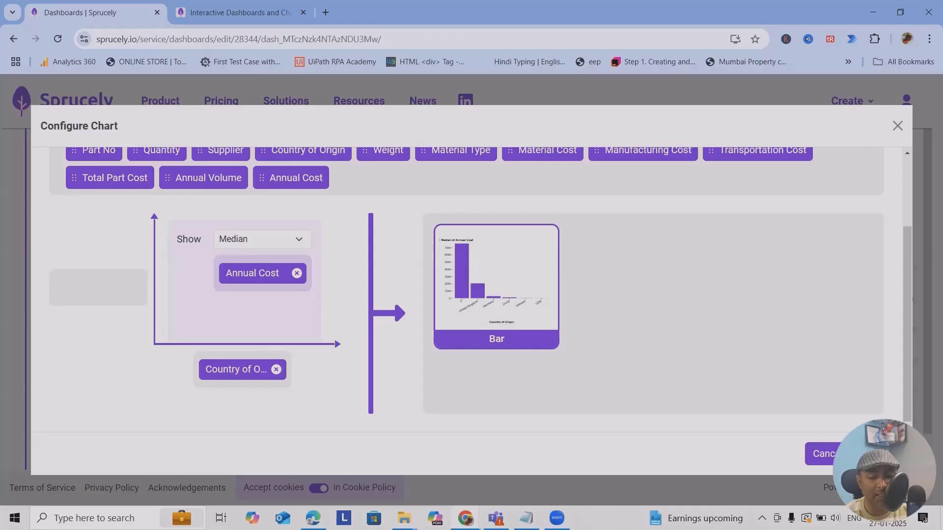
left_click(878, 453)
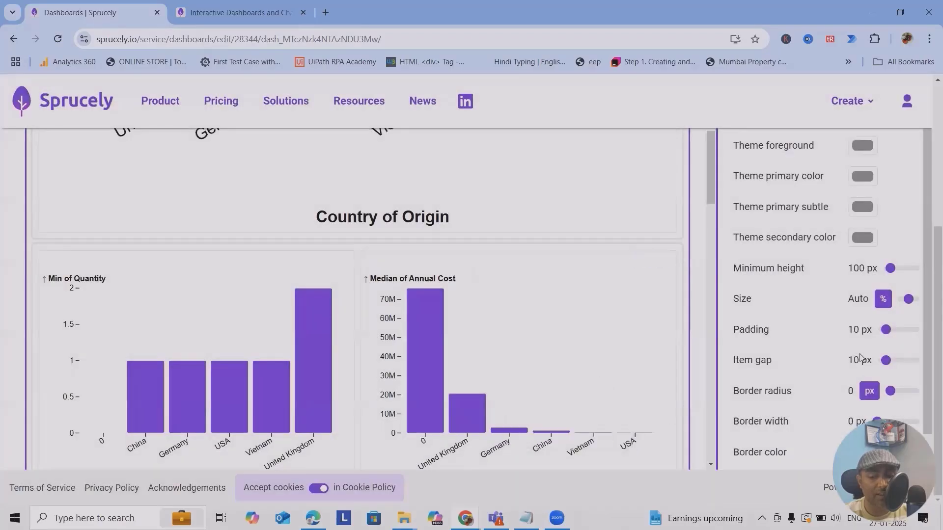
Set the Sample dashboard's theme background to yellow with the colour picker.
scroll(860, 357, "up", 3)
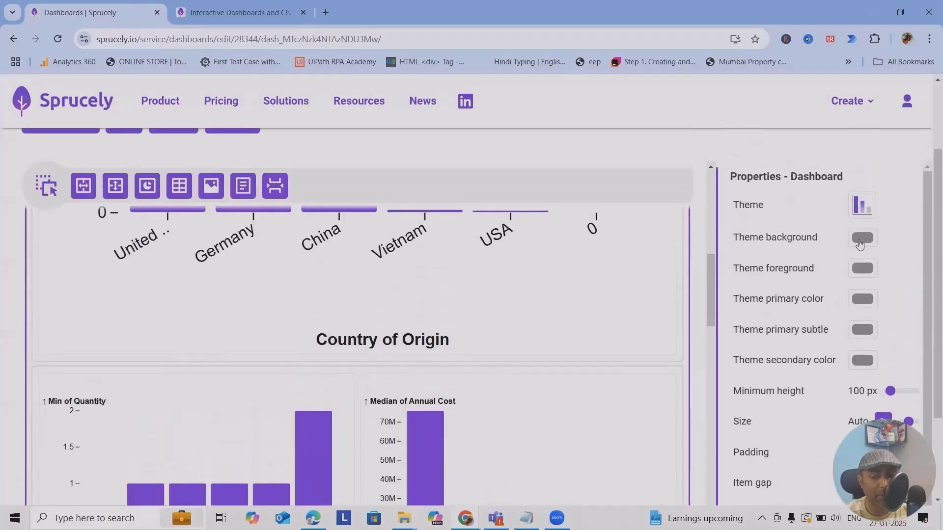
left_click(862, 239)
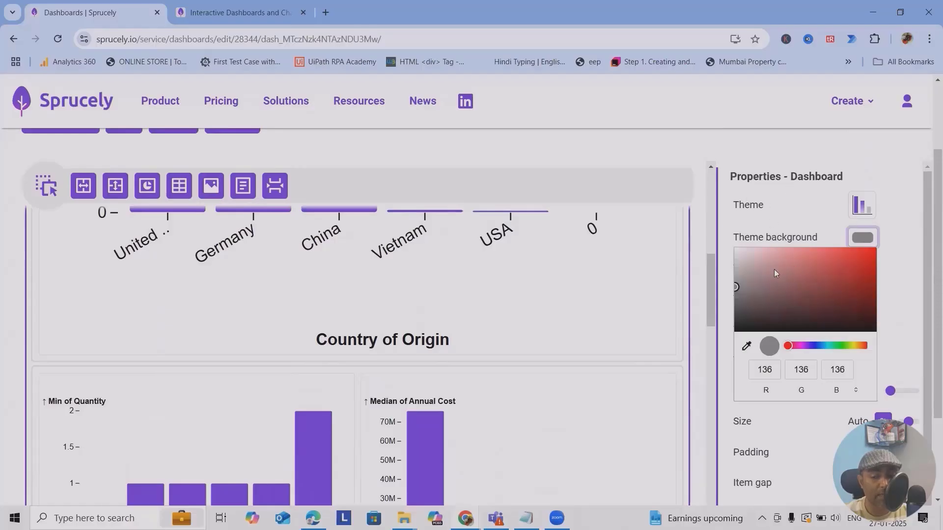
left_click(904, 278)
scroll(776, 325, "down", 5)
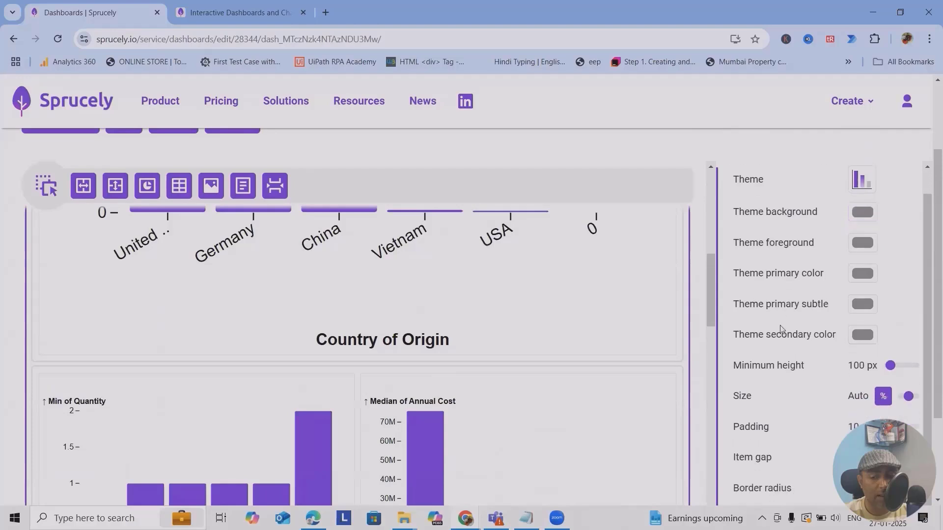
scroll(837, 419, "up", 1)
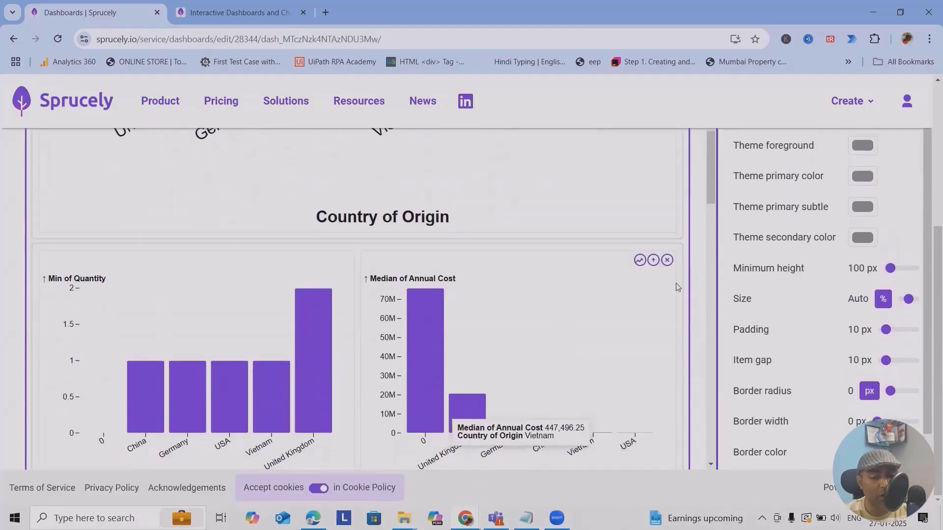
scroll(841, 269, "up", 6)
scroll(783, 363, "down", 5)
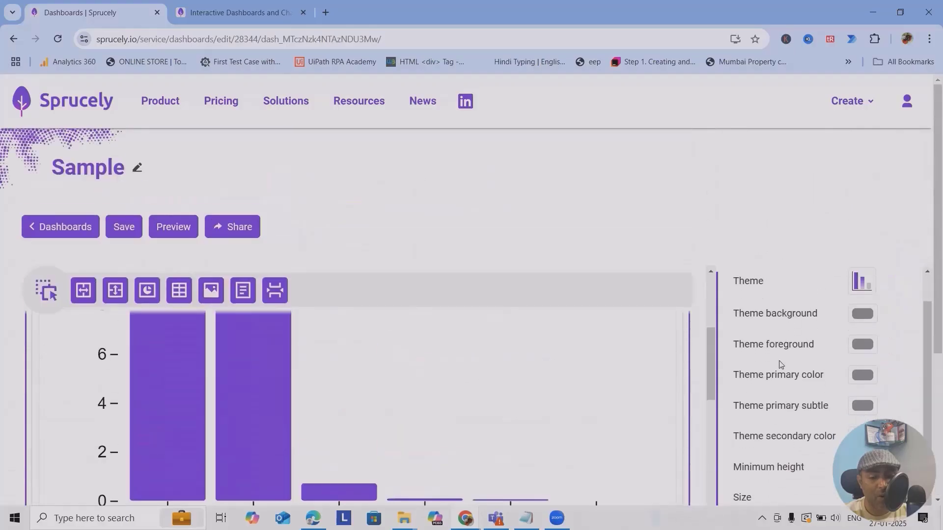
scroll(617, 296, "down", 5)
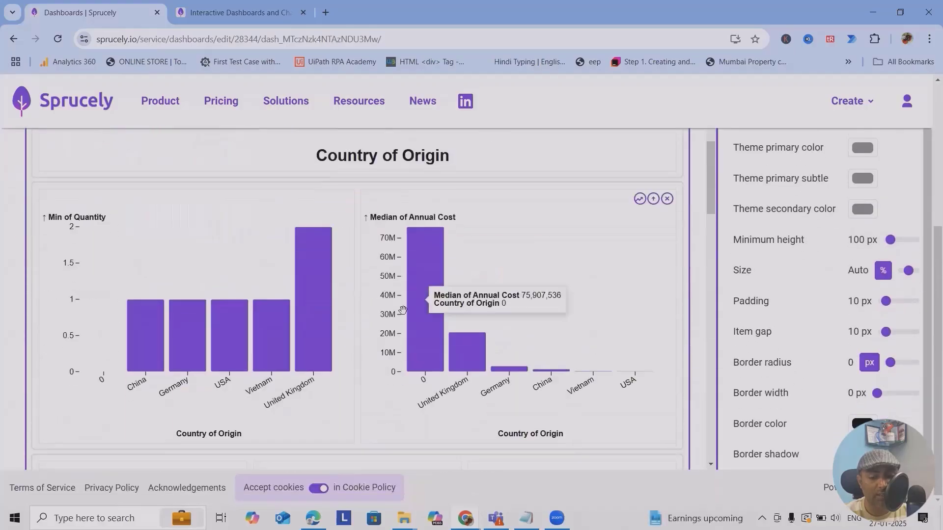
scroll(432, 301, "up", 6)
left_click(267, 249)
scroll(912, 320, "up", 4)
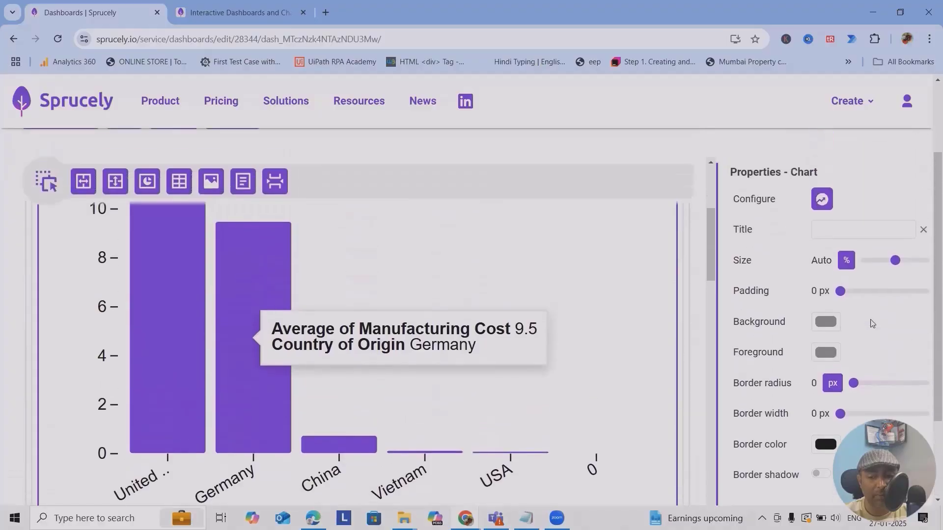
scroll(853, 382, "down", 2)
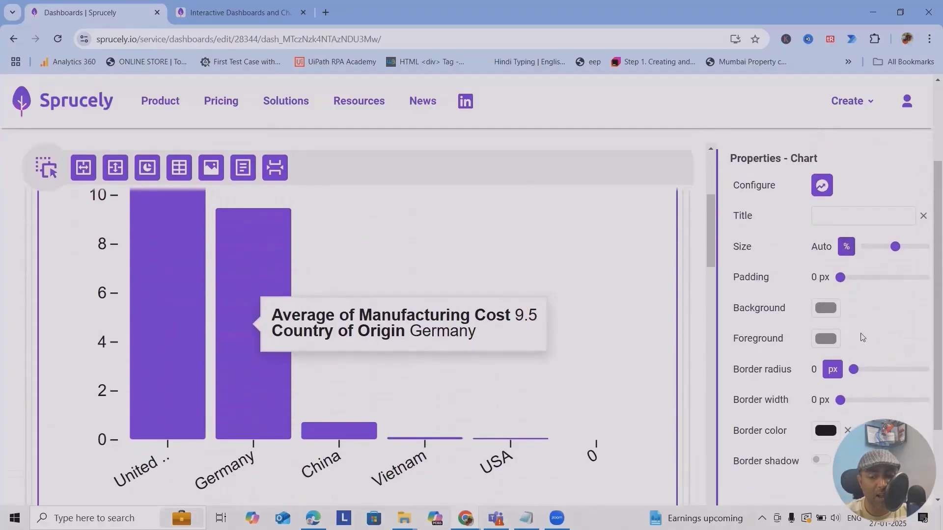
left_click(272, 362)
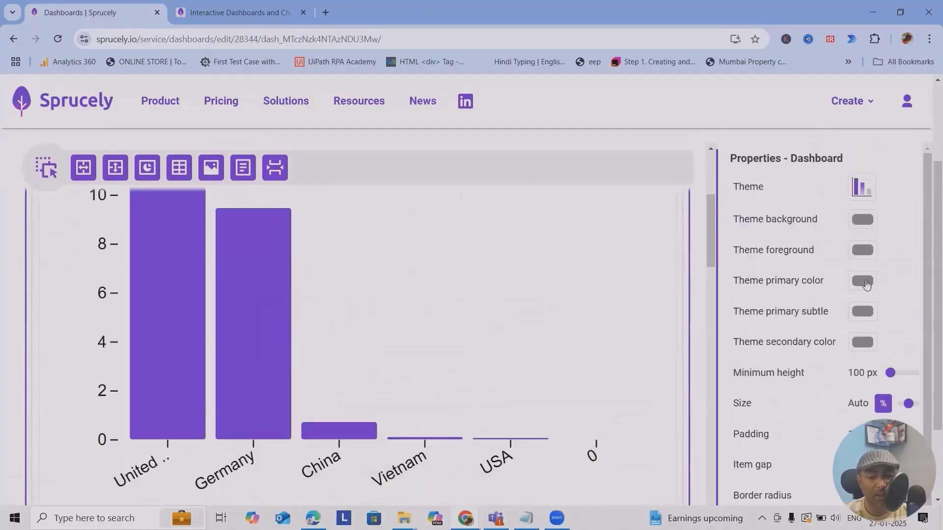
left_click(862, 225)
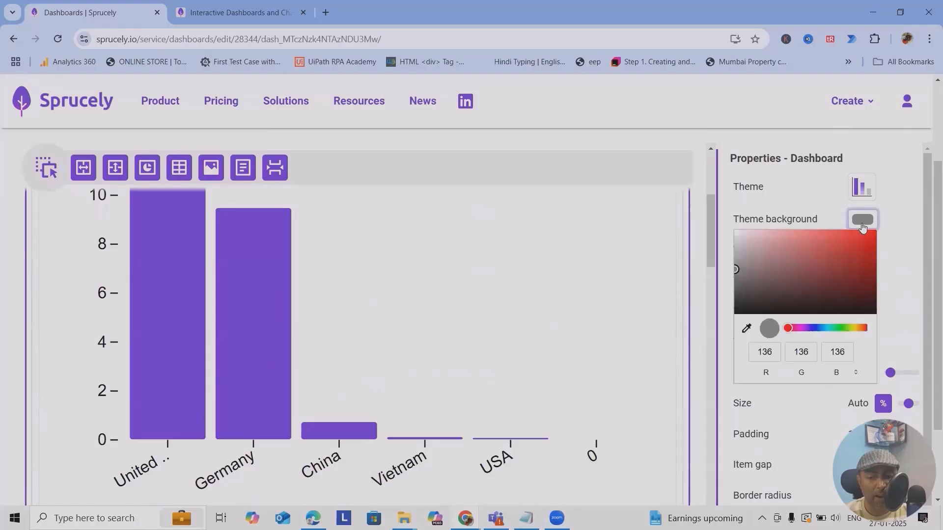
left_click(867, 267)
left_click(865, 245)
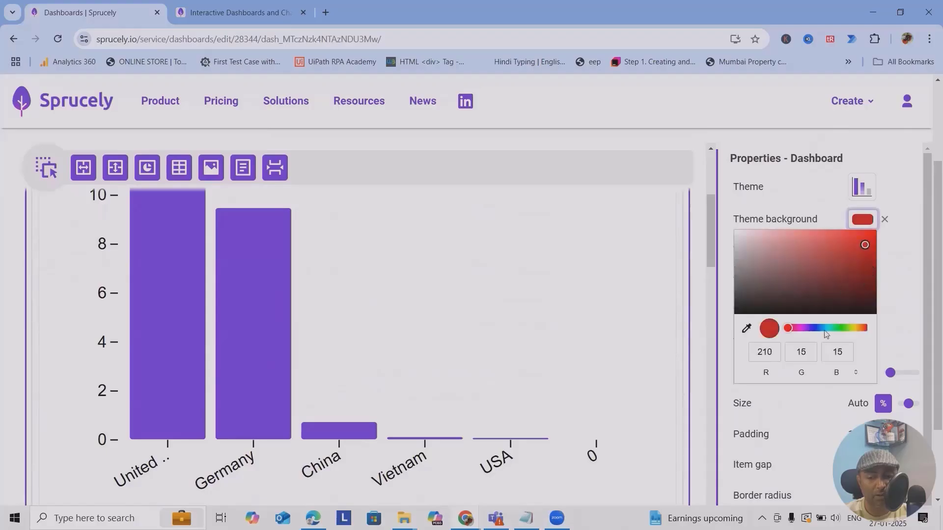
left_click(854, 328)
left_click(895, 360)
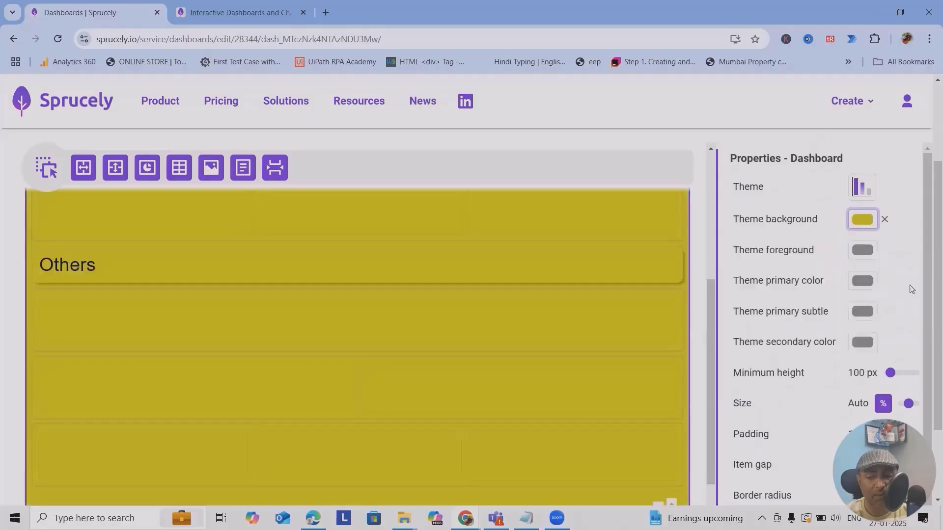
Move the Average of Manufacturing Cost chart ahead of Min of Quantity, right after Count.
scroll(435, 364, "down", 5)
scroll(469, 358, "down", 10)
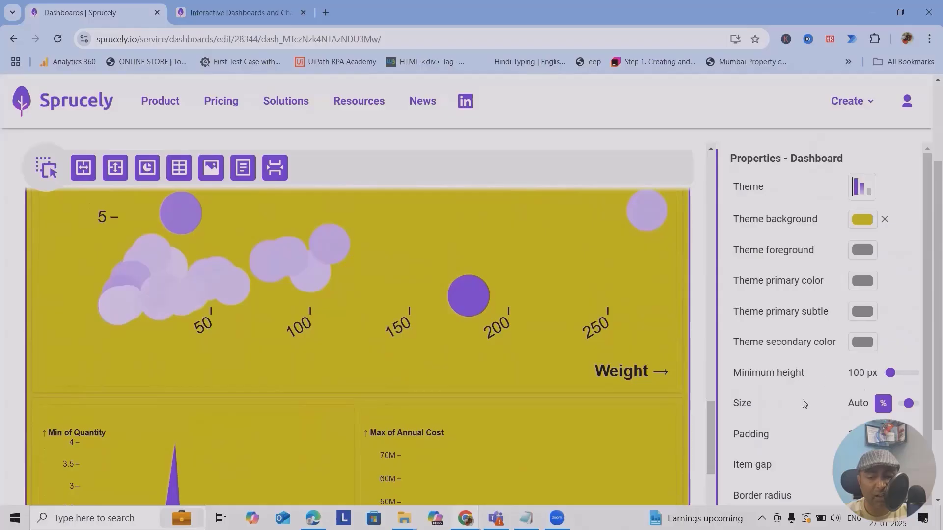
scroll(769, 426, "down", 1)
scroll(393, 392, "up", 9)
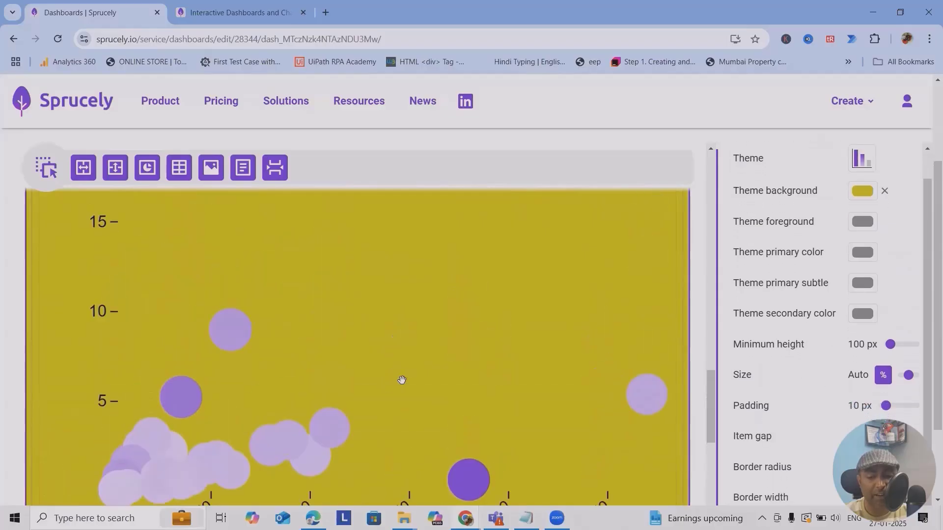
scroll(425, 381, "up", 3)
scroll(430, 384, "down", 10)
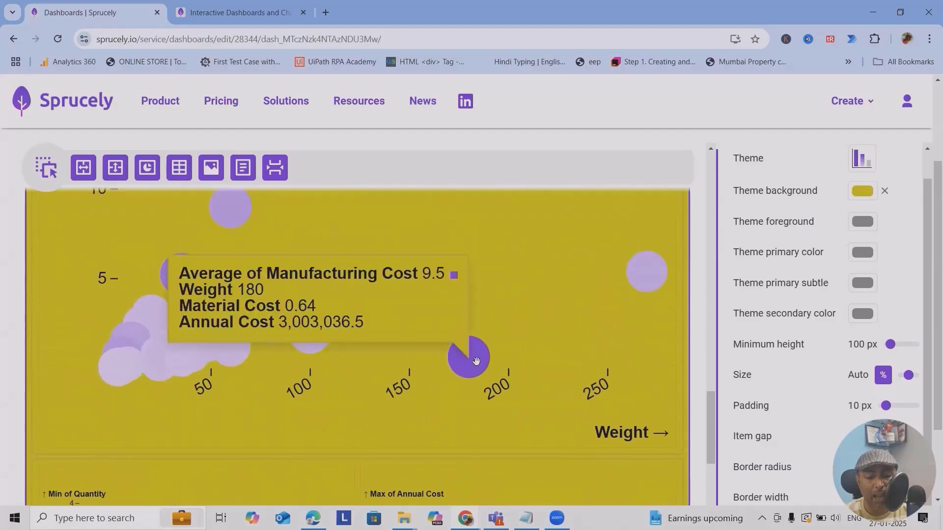
left_click_drag(386, 286, 470, 290)
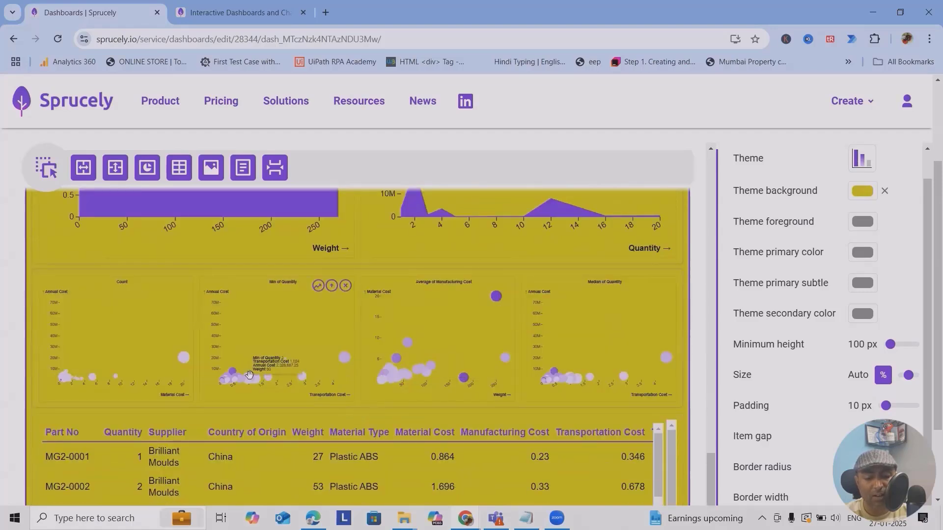
left_click_drag(232, 377, 488, 380)
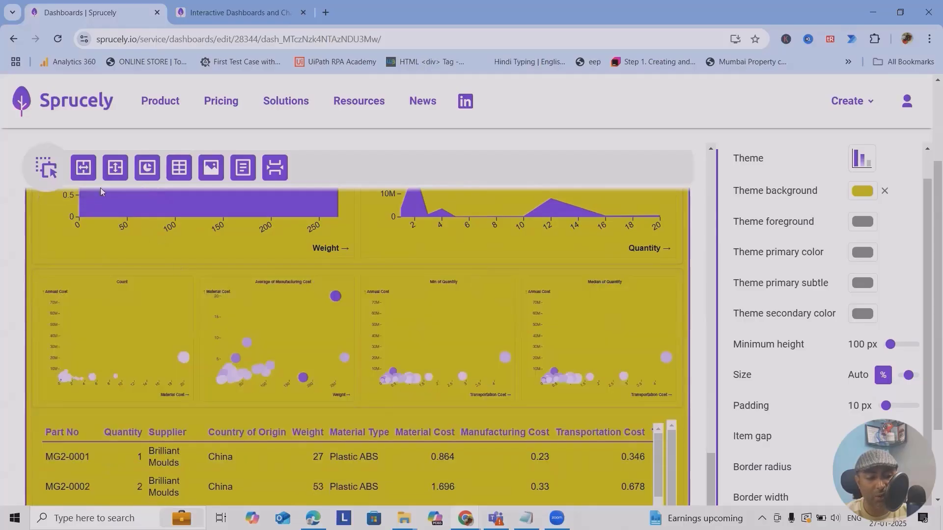
scroll(576, 301, "down", 1)
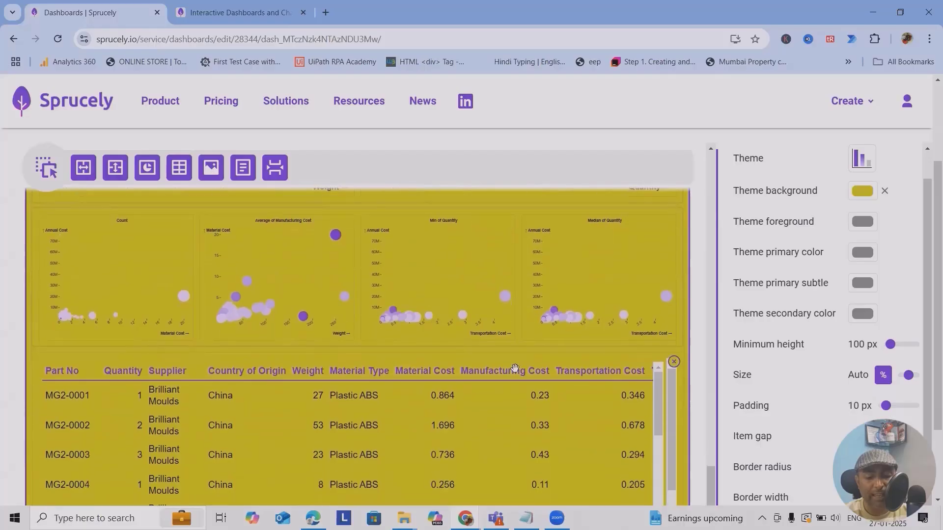
scroll(543, 293, "down", 3)
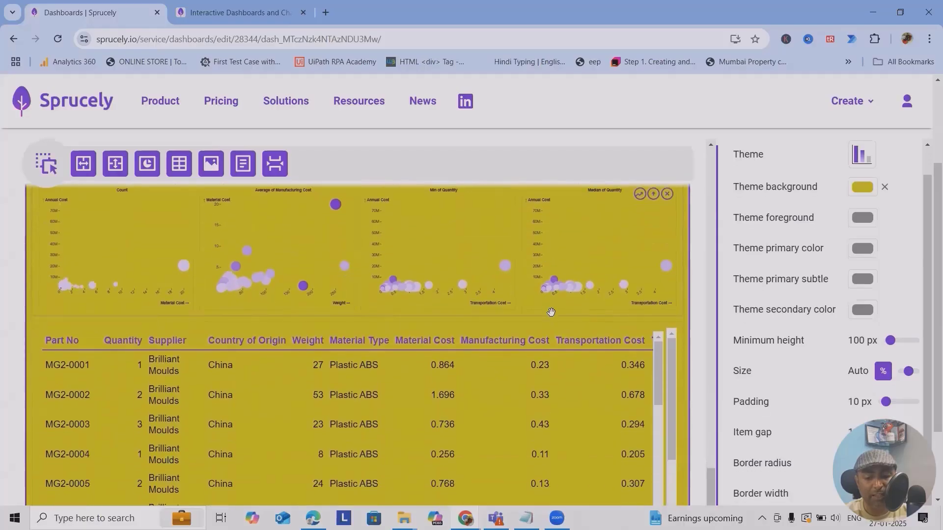
scroll(574, 328, "down", 10)
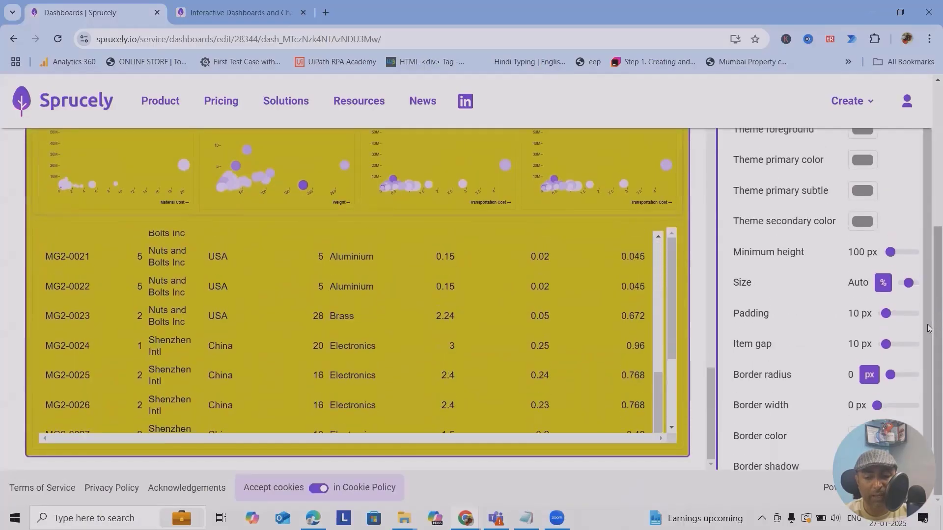
scroll(315, 265, "up", 5)
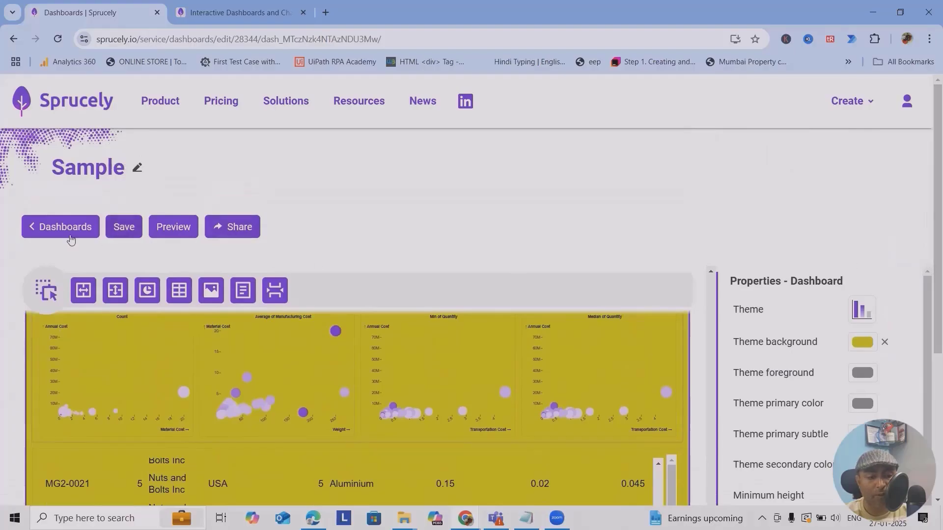
E-mail the Sample dashboard to a saved recipient address.
left_click(129, 231)
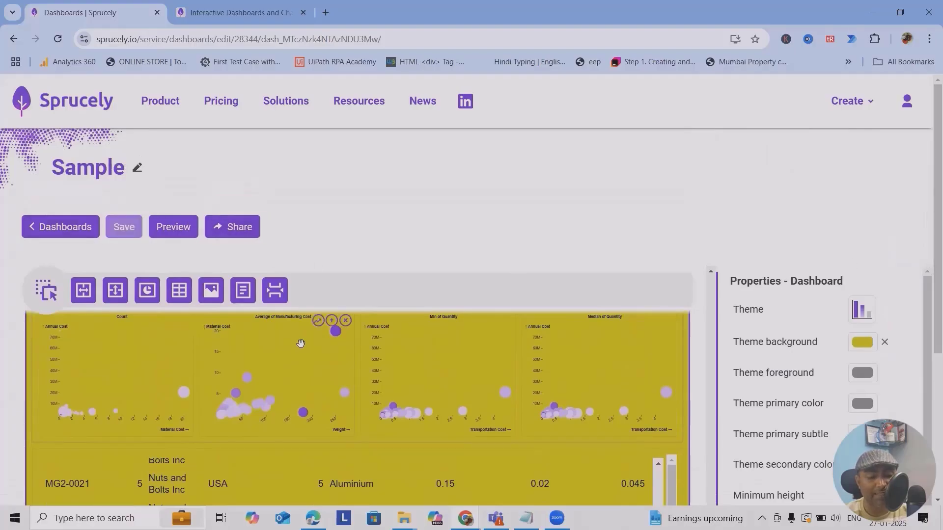
left_click(244, 228)
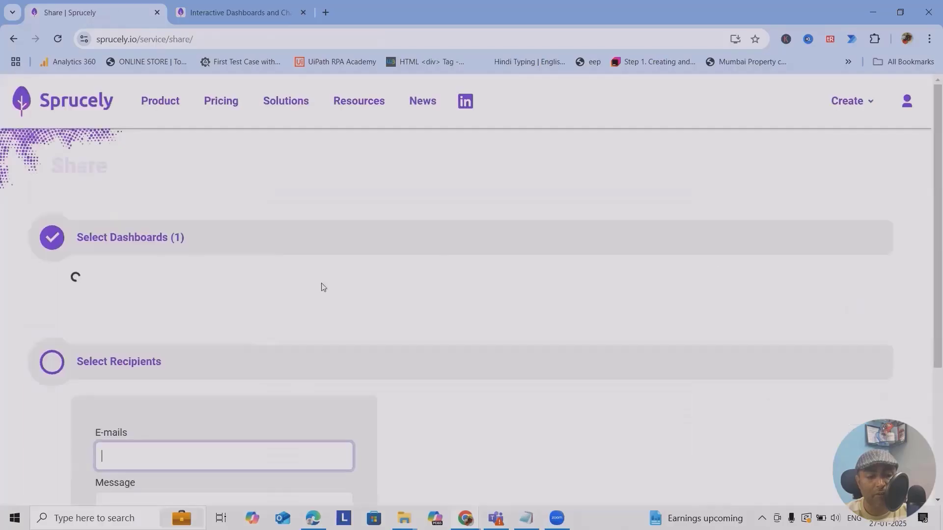
left_click(151, 268)
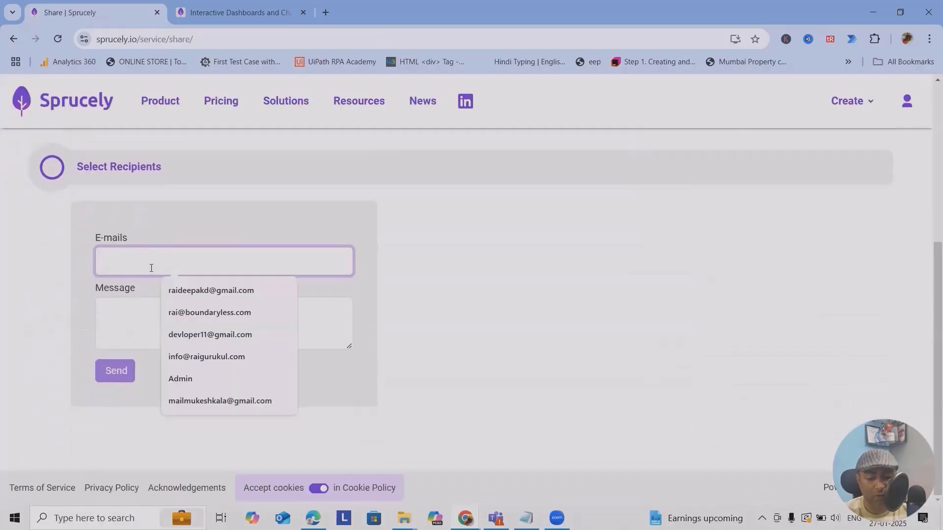
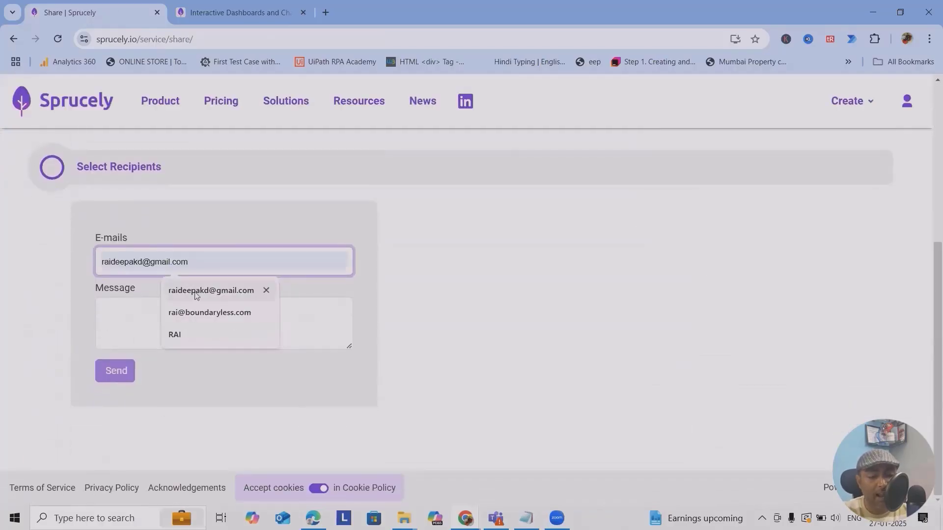
left_click(223, 292)
left_click(158, 330)
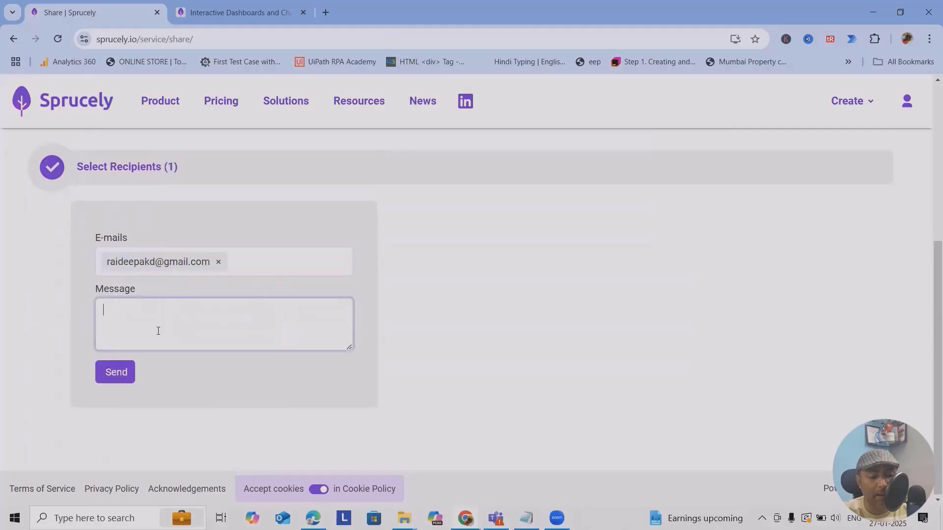
left_click(113, 379)
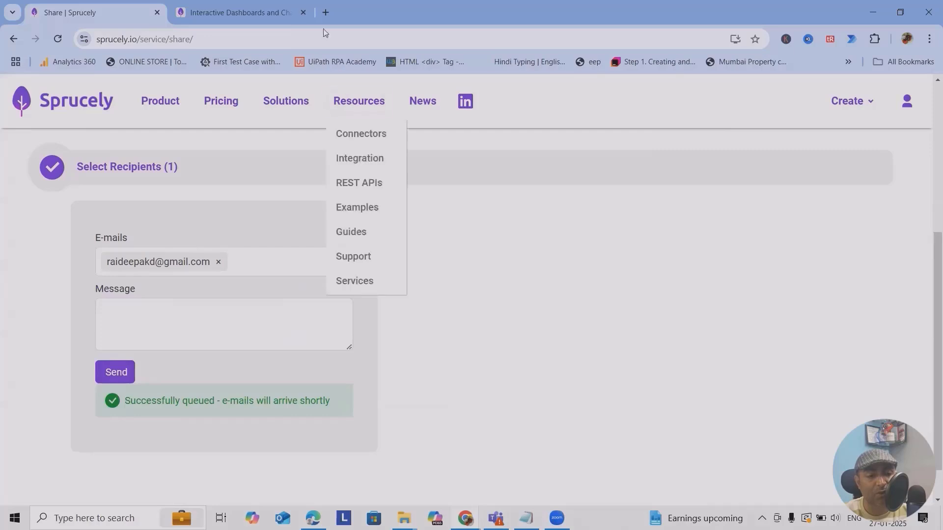
In a new tab, open the Sprucely shared-content e-mail and follow its Sample link.
left_click(326, 13)
left_click(382, 338)
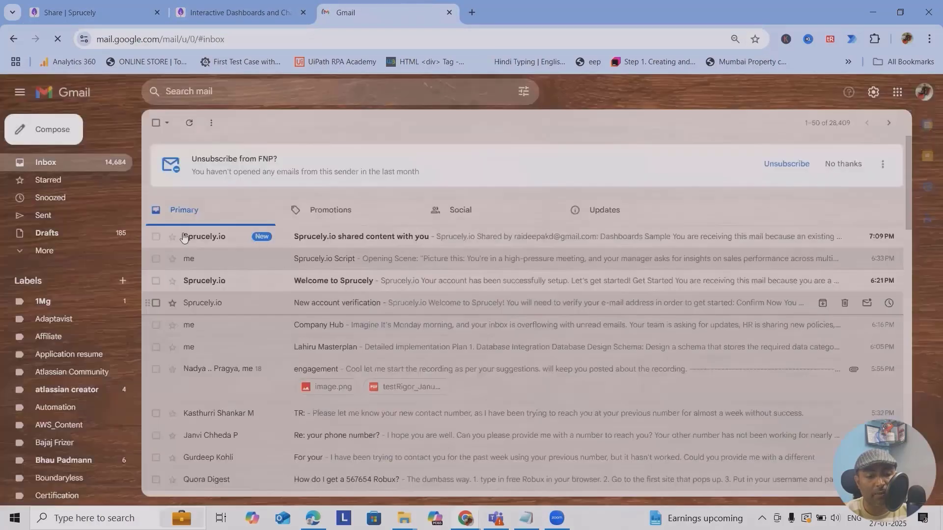
left_click(184, 237)
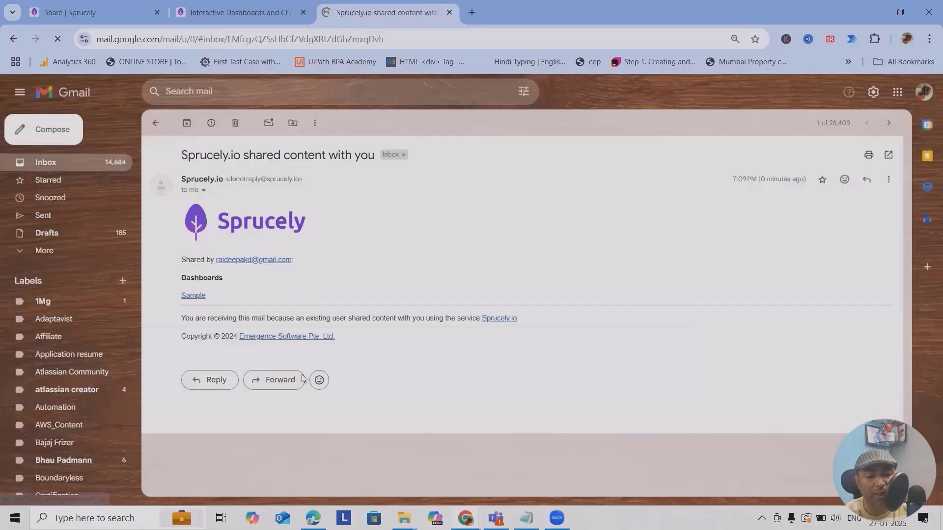
left_click(186, 297)
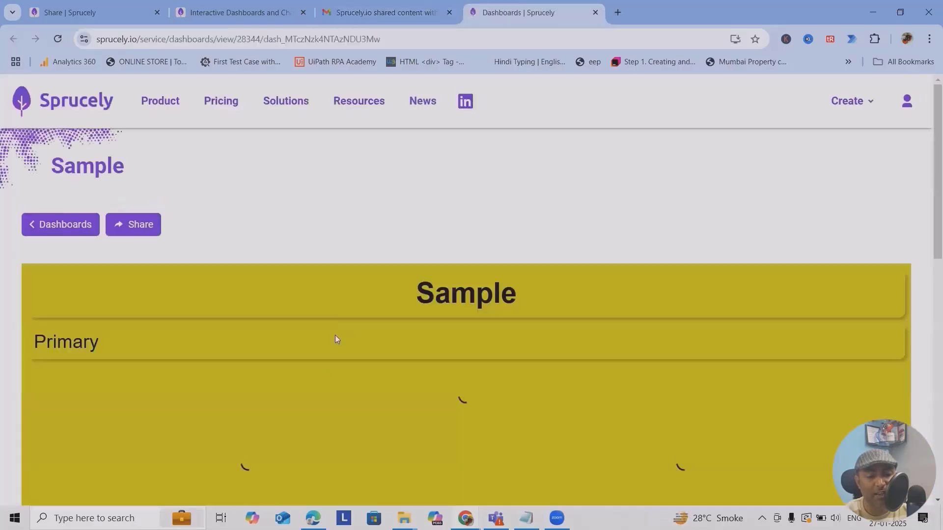
Scroll through the shared Sample dashboard in the new tab.
scroll(326, 378, "down", 10)
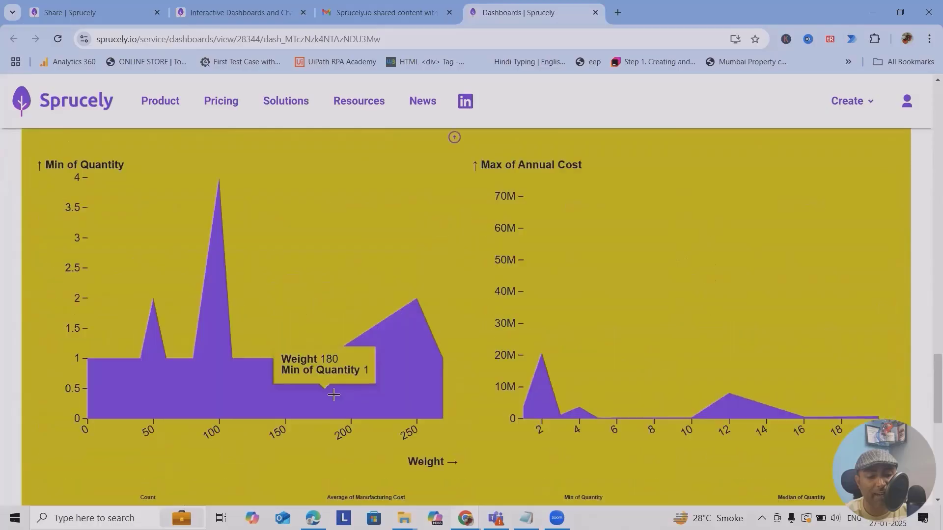
scroll(334, 395, "down", 5)
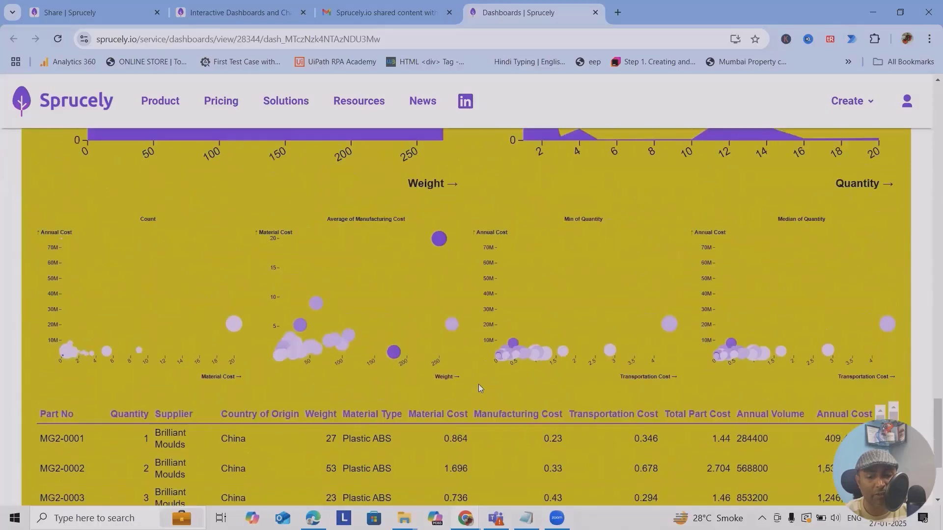
scroll(481, 387, "up", 5)
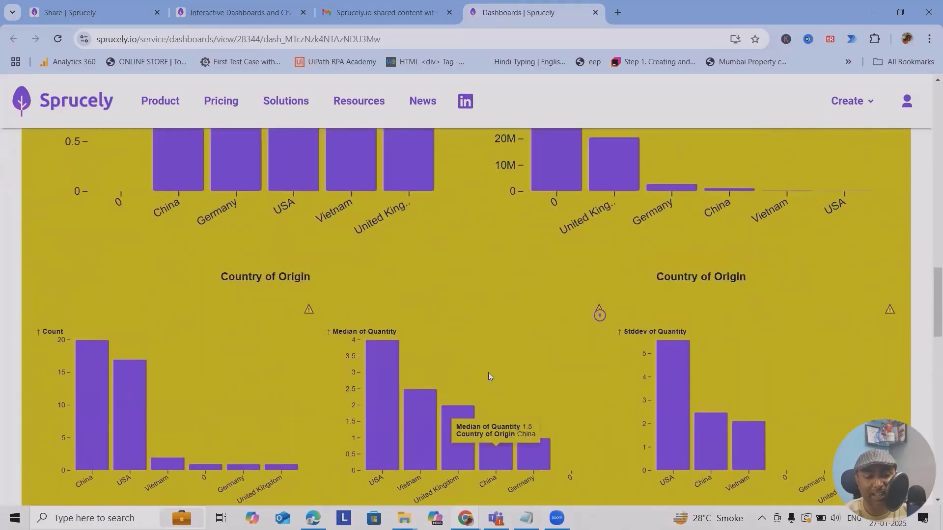
Back in the first tab, reopen Sample from the Create > Dashboards list.
left_click(94, 12)
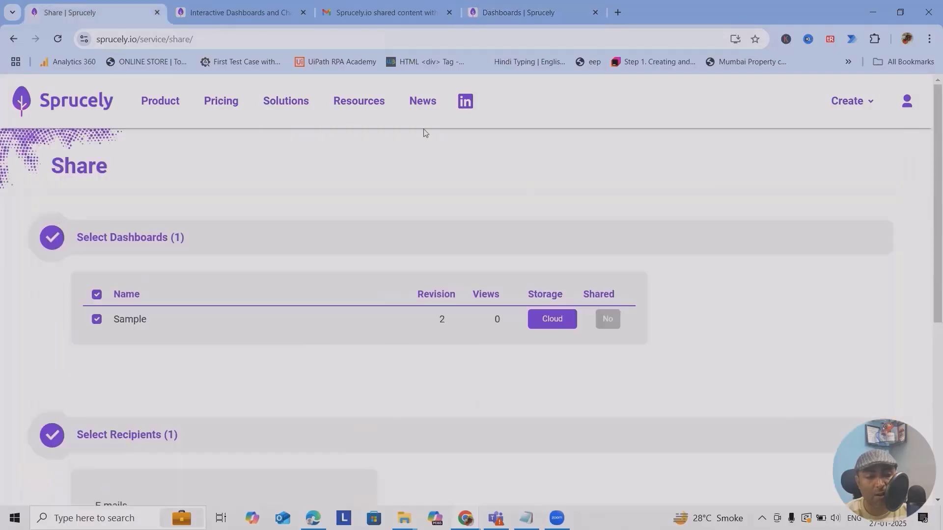
left_click(845, 102)
mouse_move(854, 101)
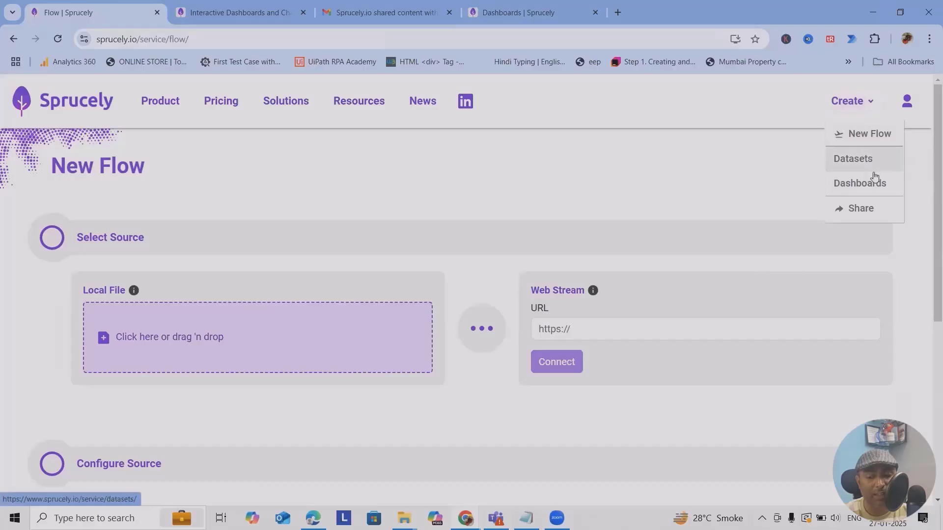
left_click(866, 189)
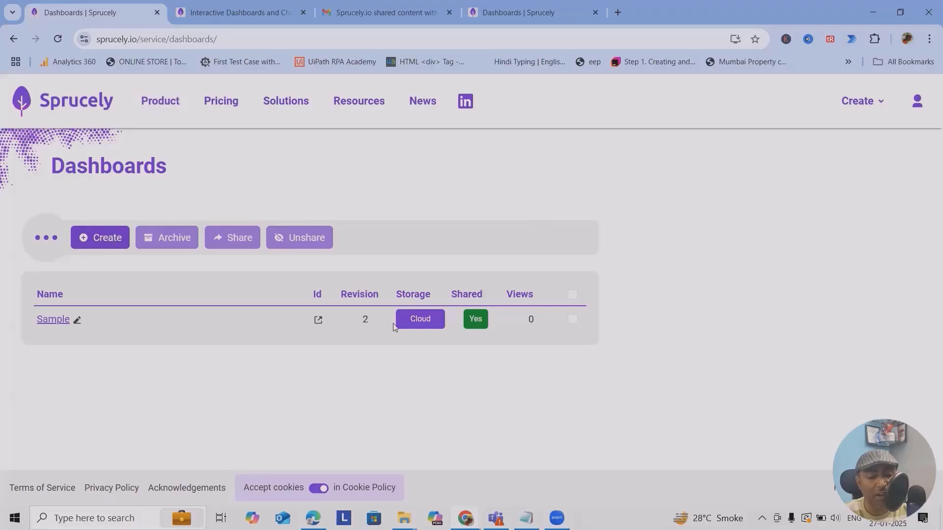
left_click(55, 320)
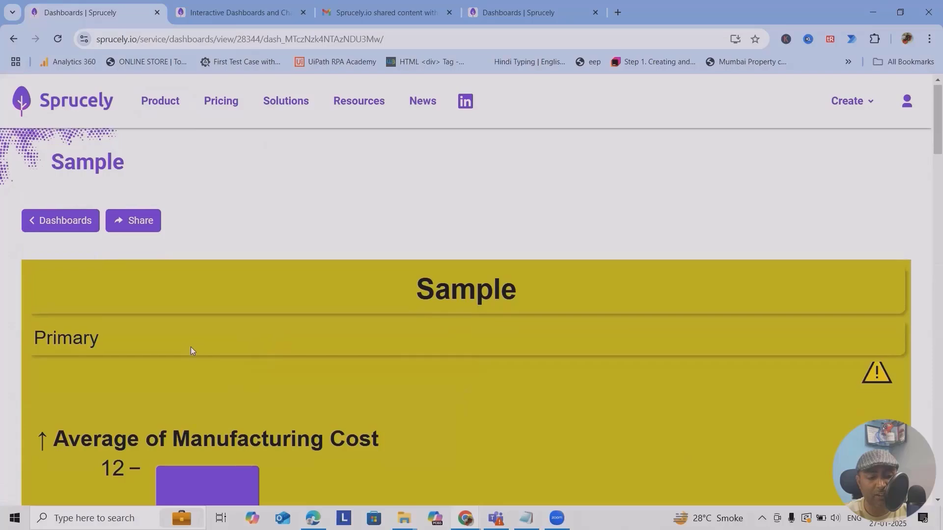
scroll(192, 350, "down", 20)
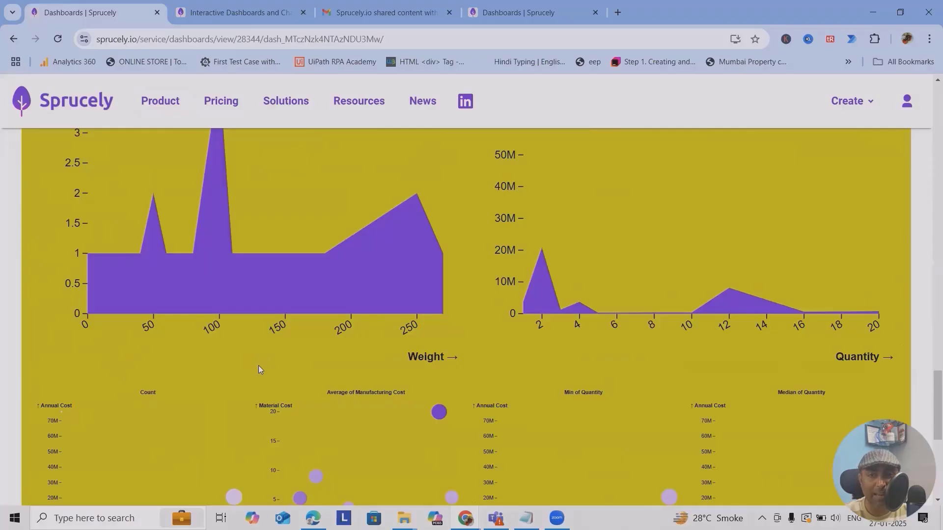
Review the Pricing page plans: Free, Regular $8, Premium $28 and Enterprise $89 per month.
scroll(285, 364, "up", 5)
left_click(221, 100)
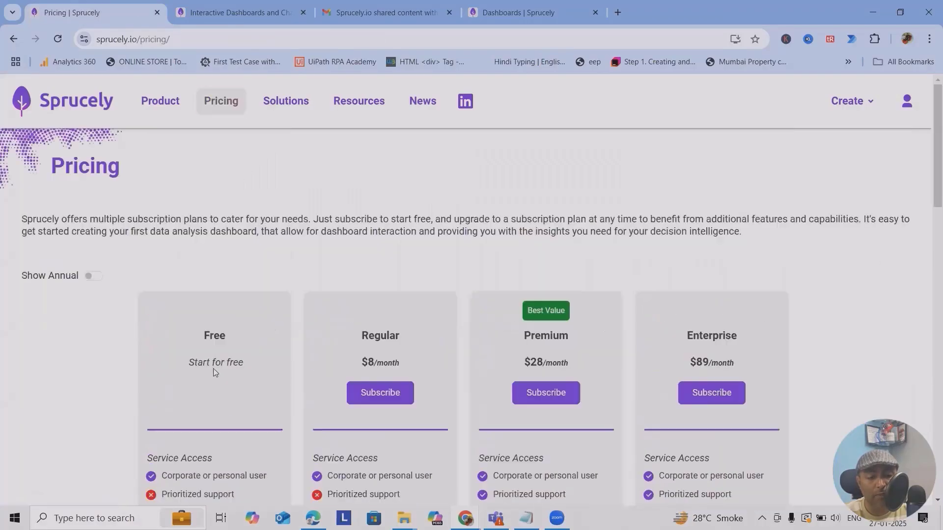
scroll(215, 343, "down", 4)
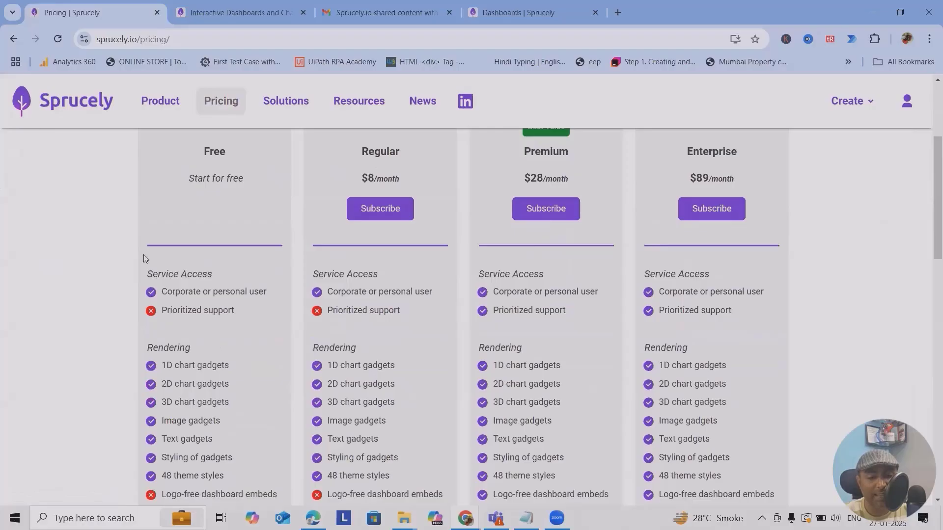
scroll(222, 233, "down", 1)
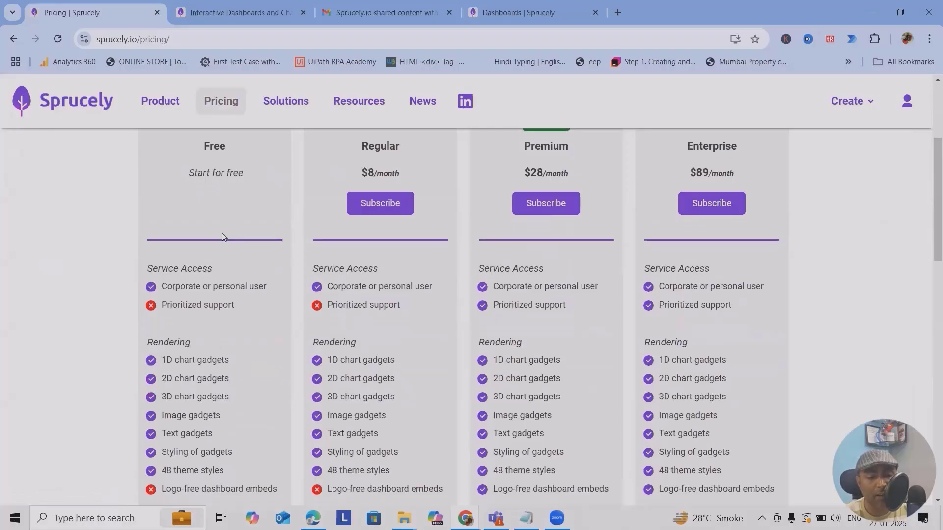
scroll(222, 236, "down", 8)
scroll(230, 275, "up", 12)
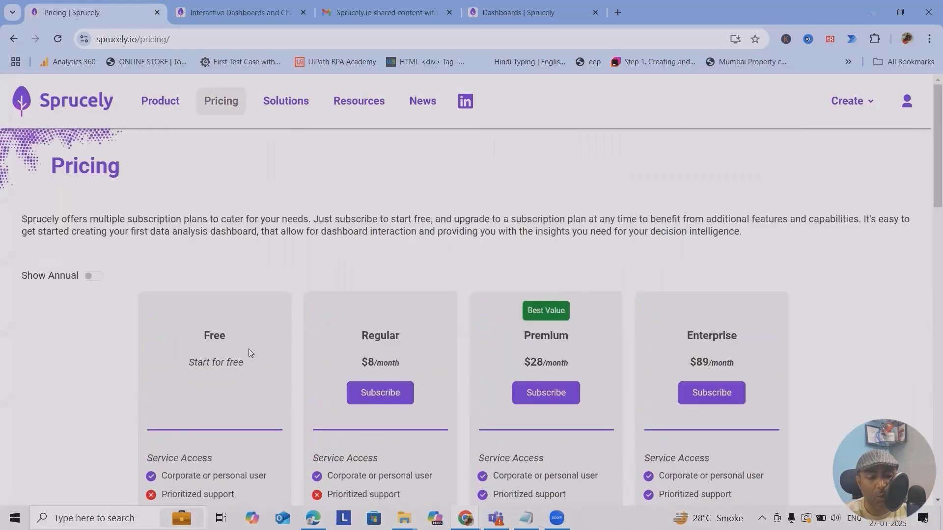
scroll(250, 348, "down", 15)
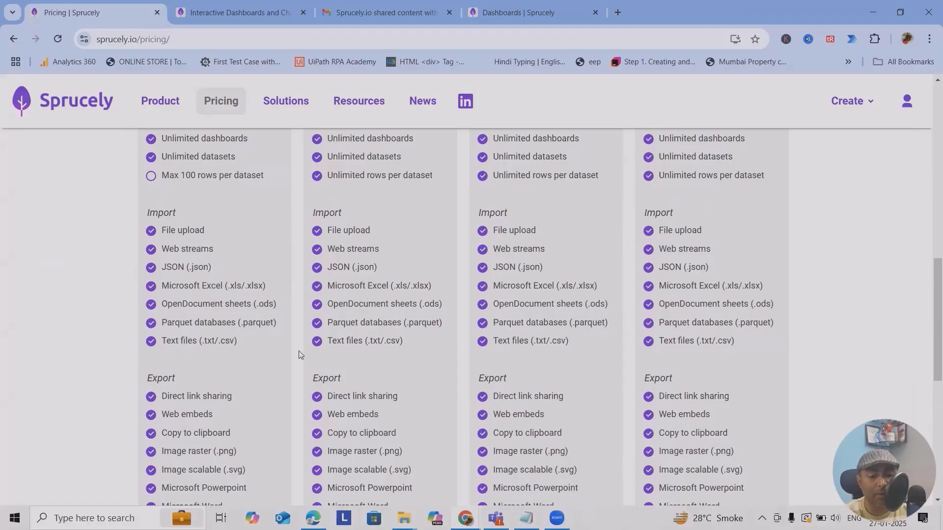
scroll(381, 286, "up", 6)
scroll(384, 294, "up", 6)
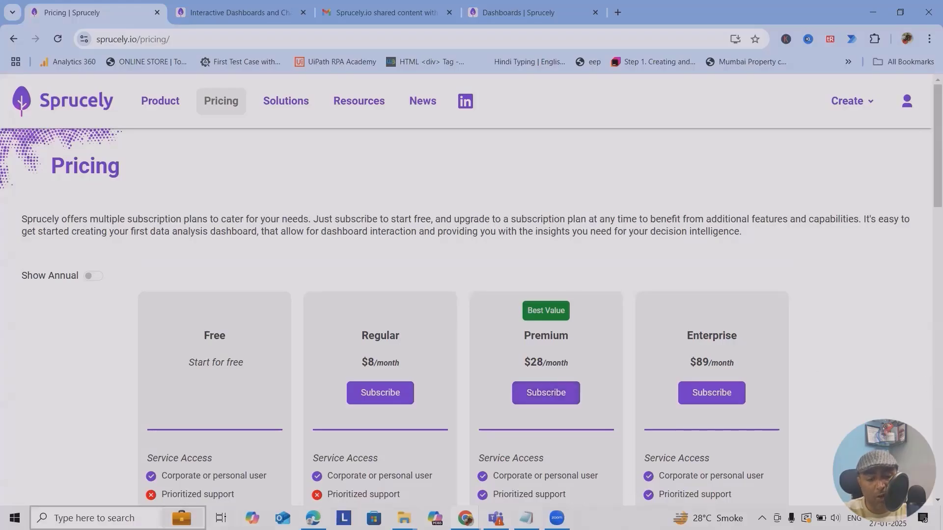
Launch PowerPoint through Windows search using 'po'.
key("super")
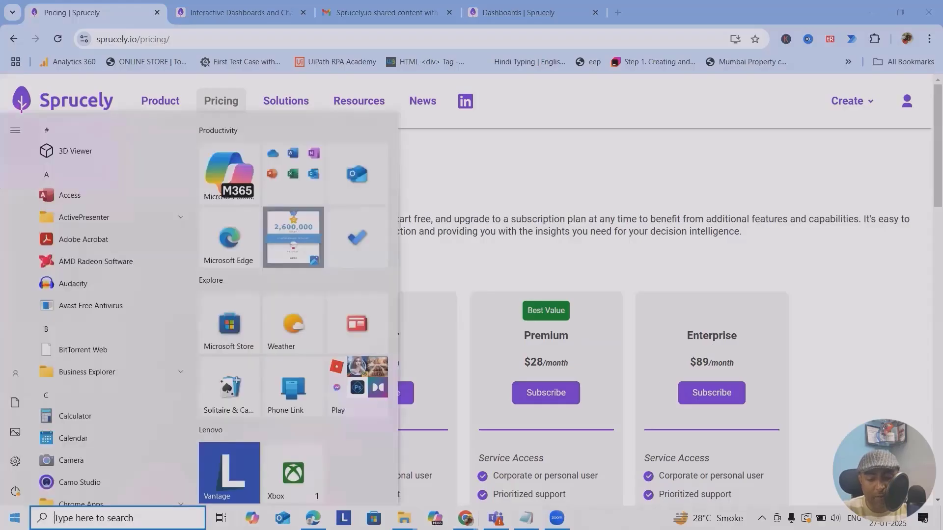
type("po")
key("Return")
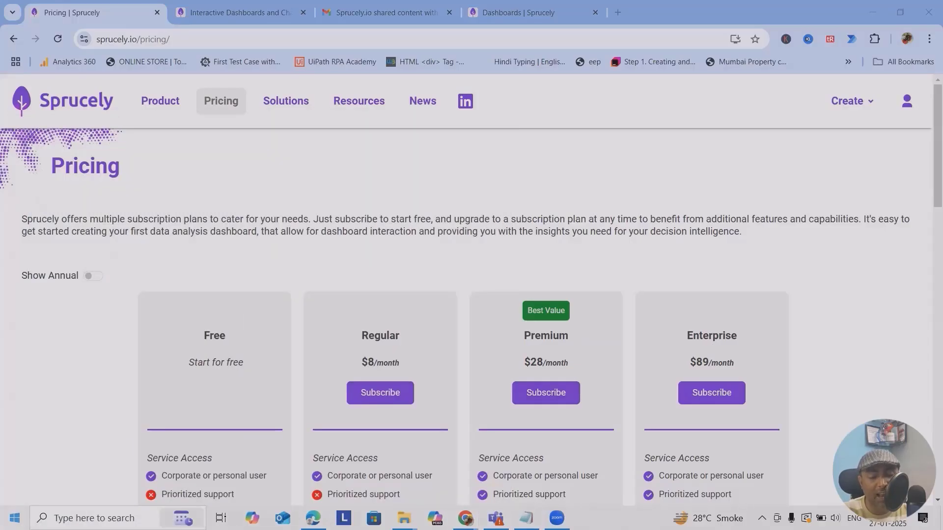
Create a blank presentation and embed the dashboard with the Interactive Dashboards with Sprucely add-in.
left_click(173, 153)
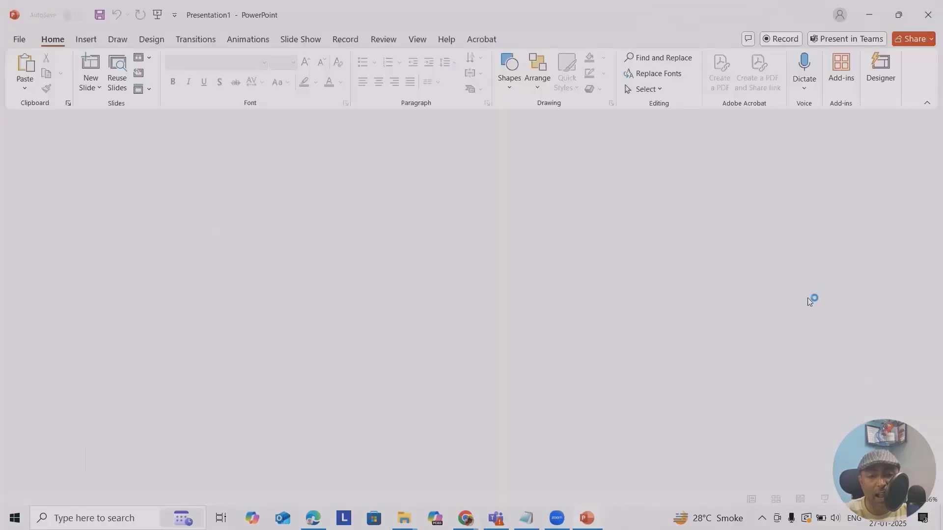
left_click(841, 76)
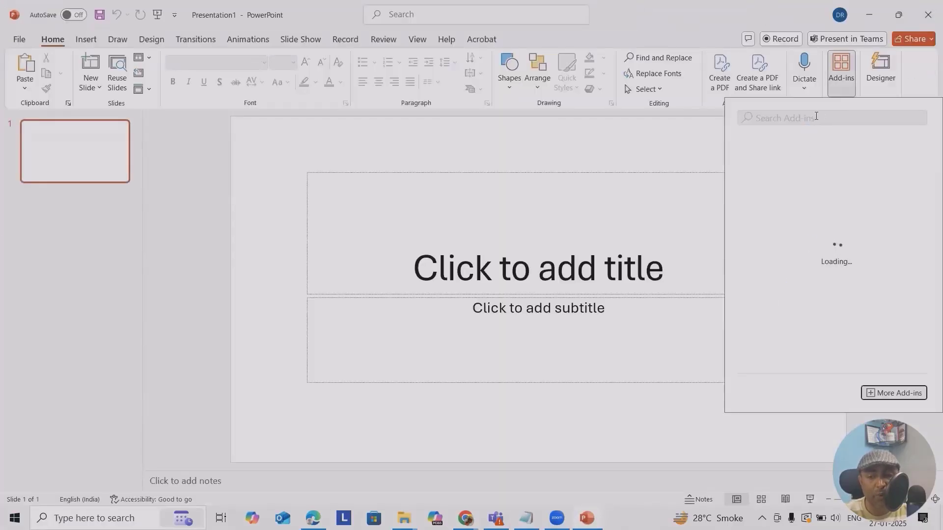
type("sprea")
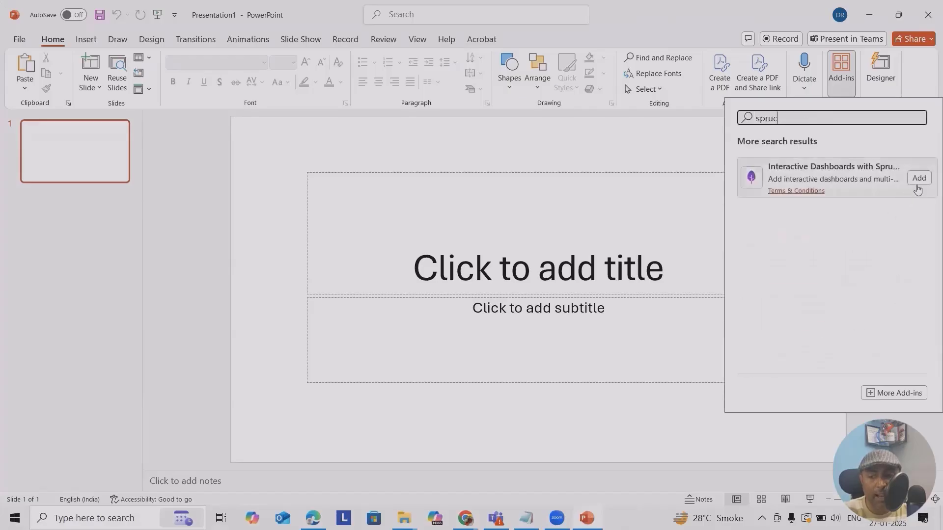
left_click(917, 178)
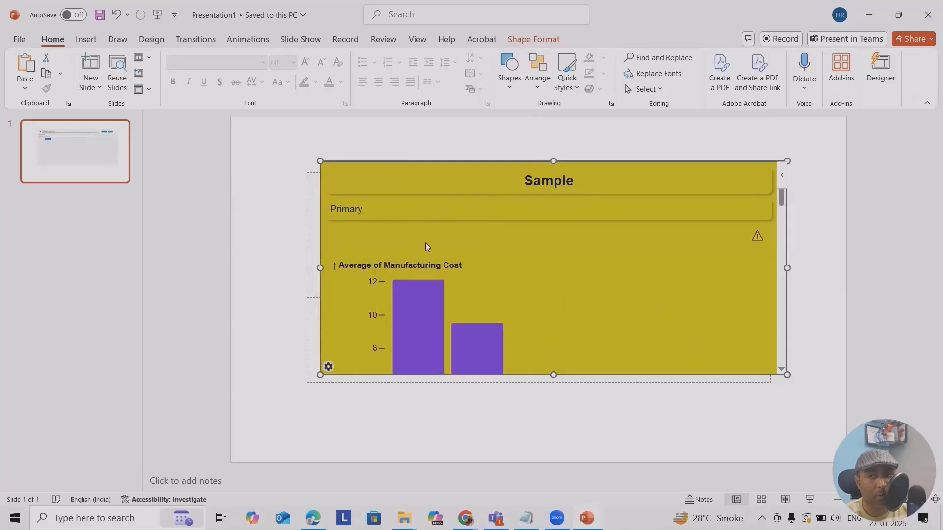
scroll(579, 282, "down", 12)
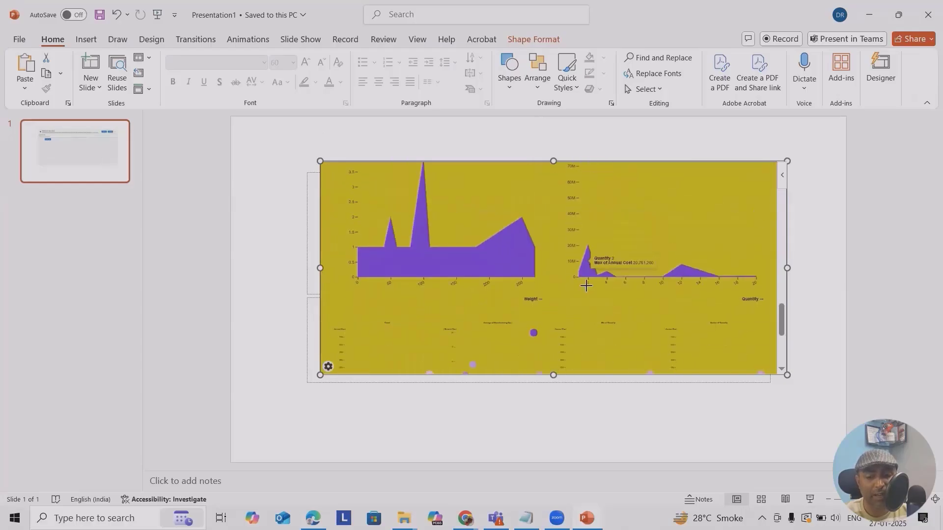